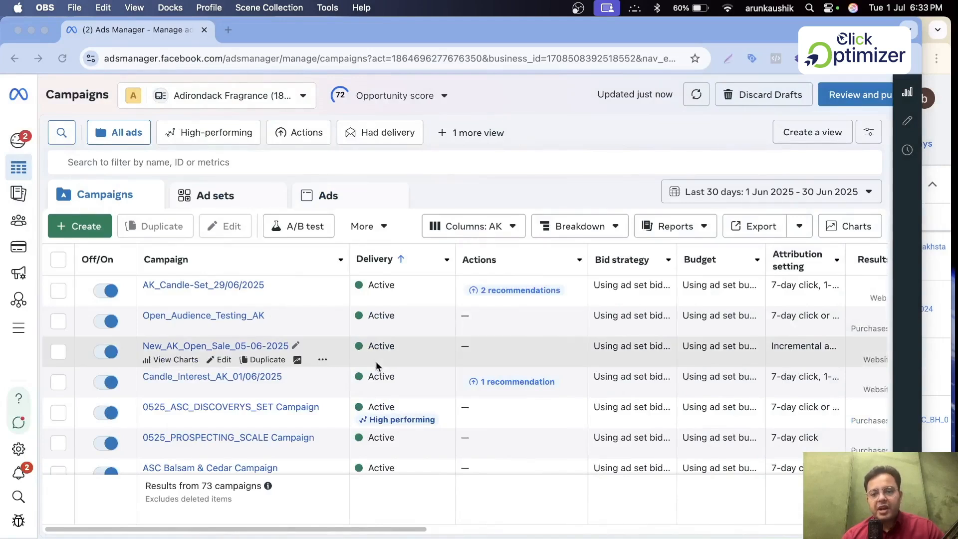
- Go to the Audiences page of the ad account
click(405, 532)
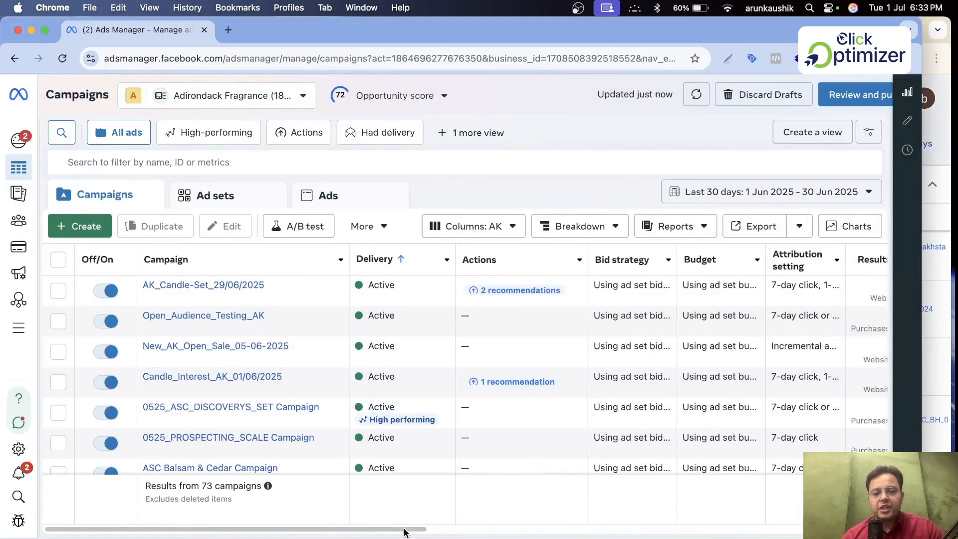
drag(418, 532, 498, 532)
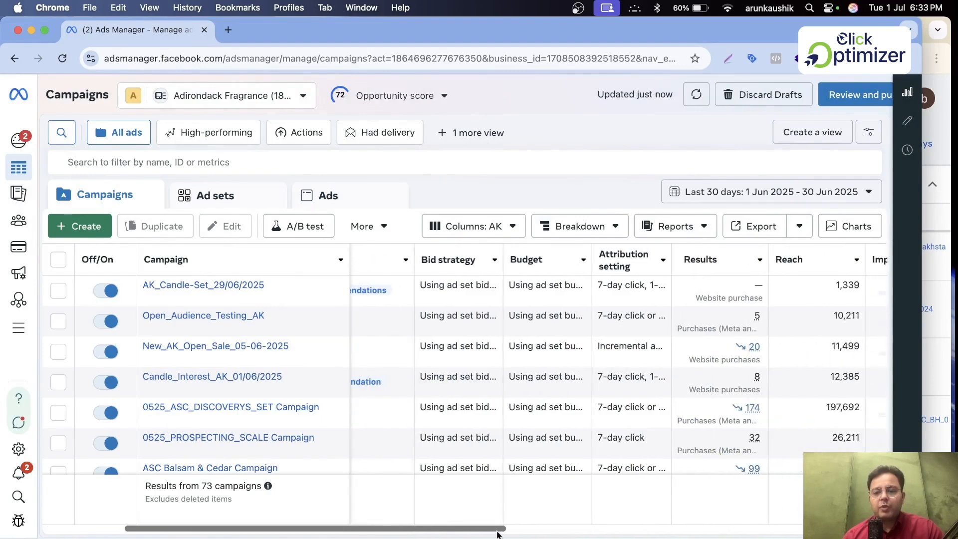
mouse_move(15, 332)
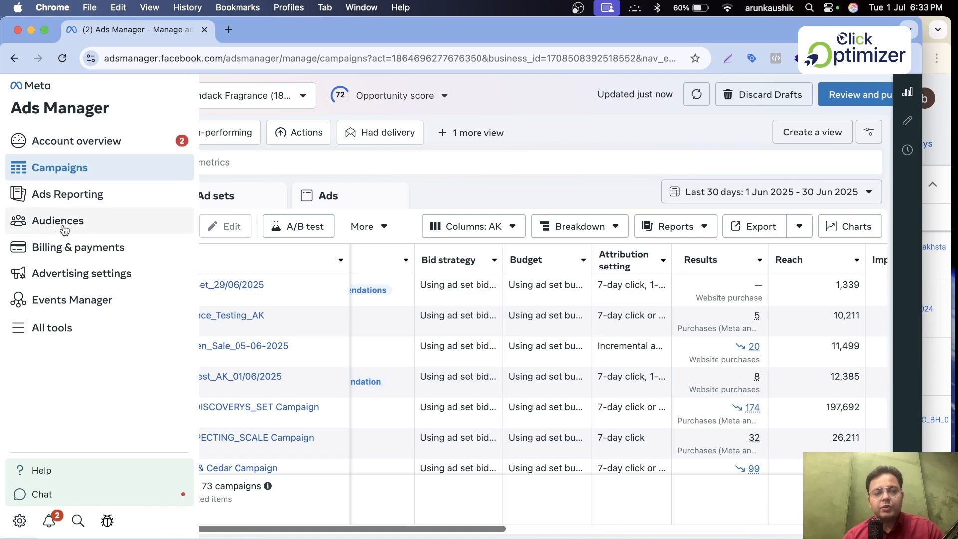
click(78, 228)
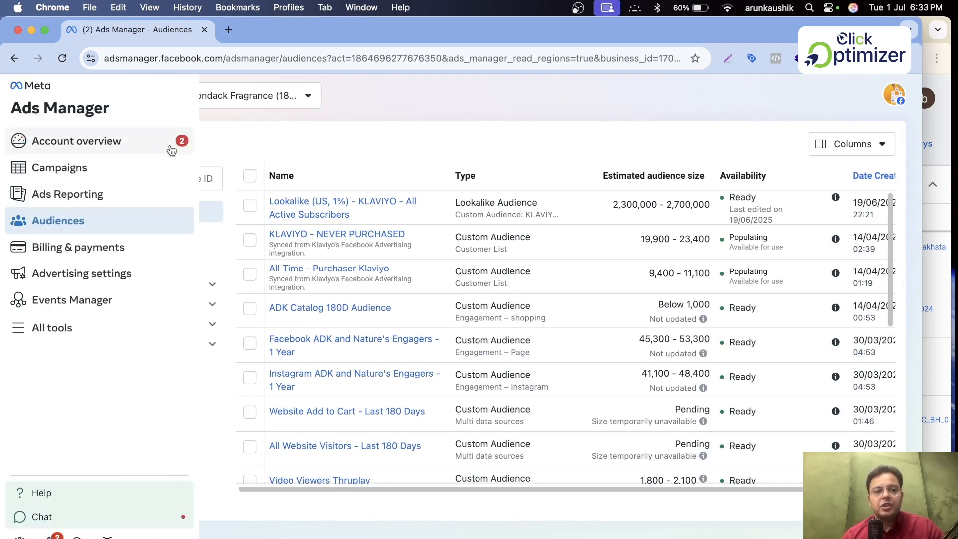
- Start creating a custom audience with Customer list as its source
click(149, 144)
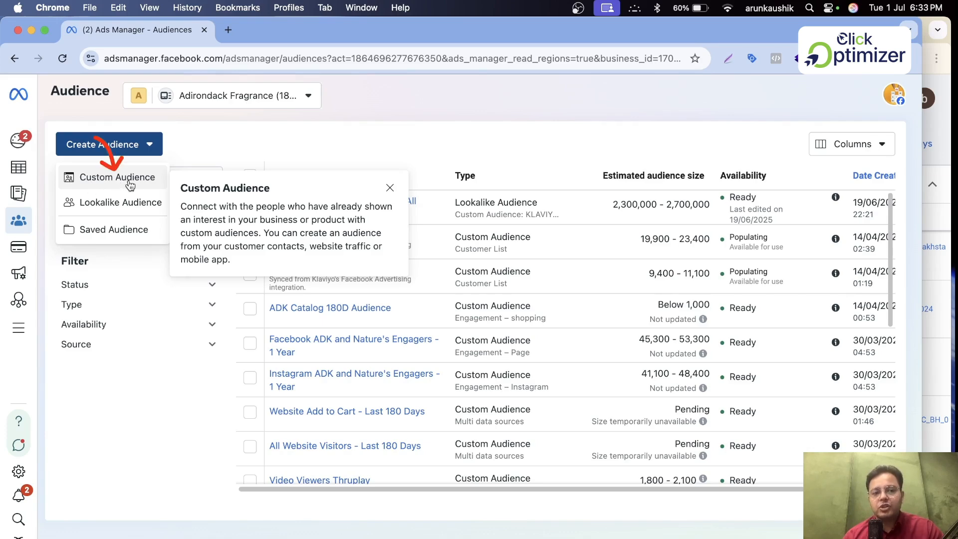
click(130, 185)
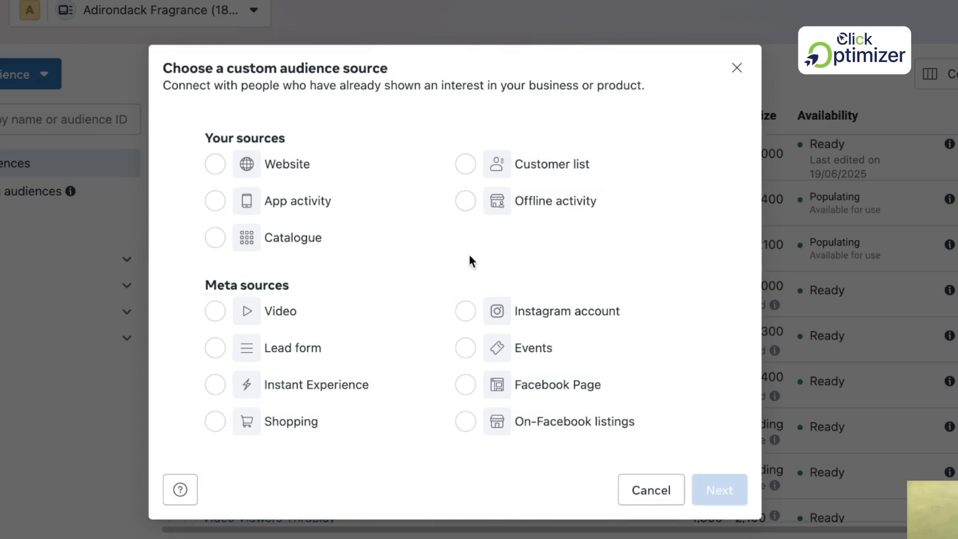
click(538, 167)
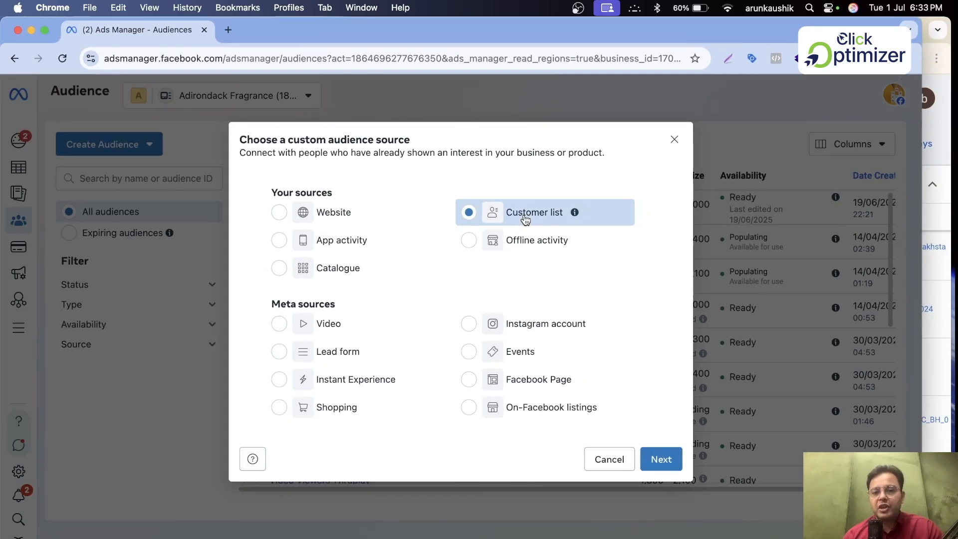
click(661, 459)
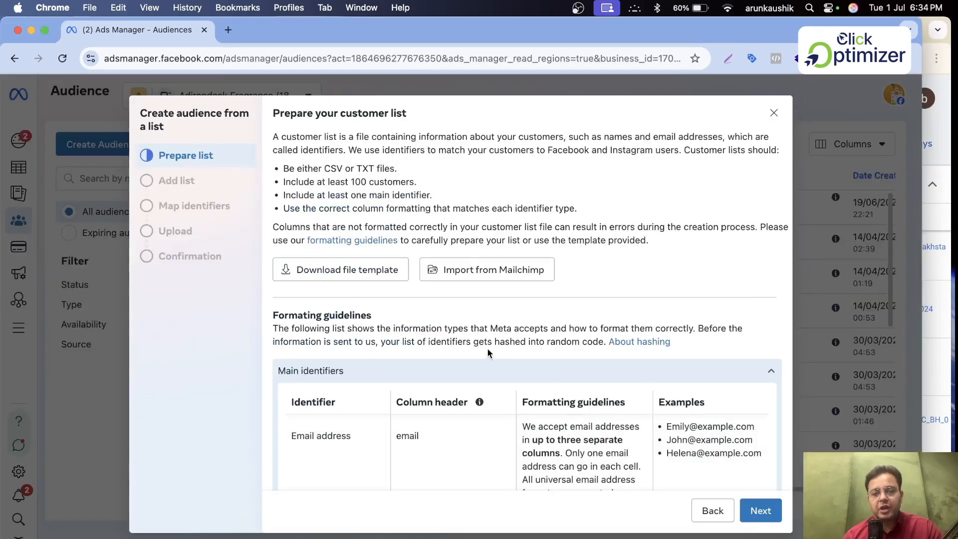
- Download the customer list file template and open the downloaded CSV file in Excel
click(360, 275)
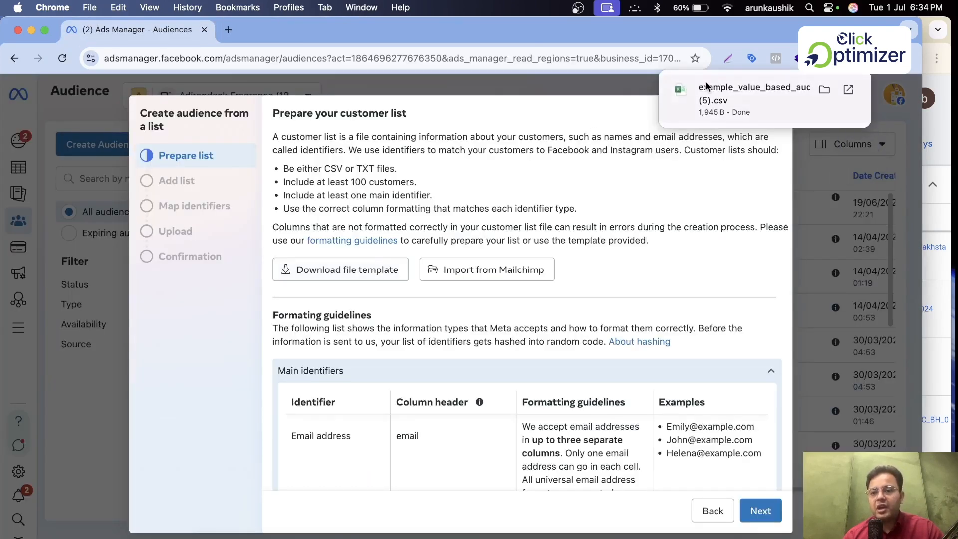
click(771, 88)
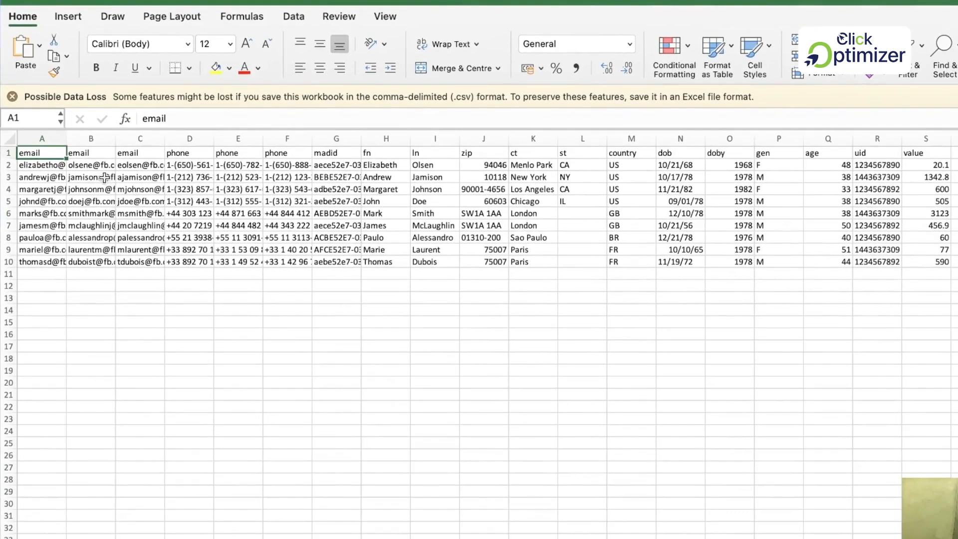
- Delete the two extra email columns from the template, keeping only the first email column
drag(42, 164, 136, 260)
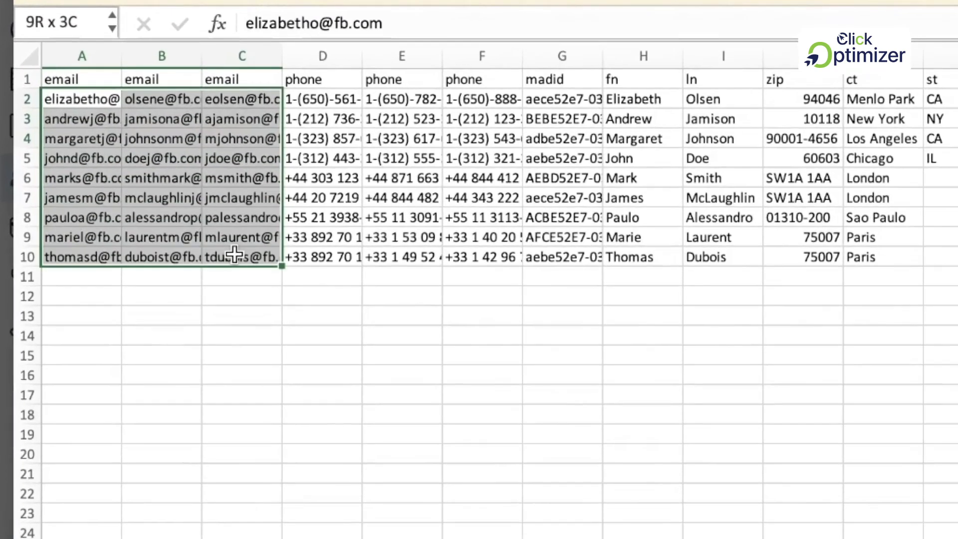
click(206, 316)
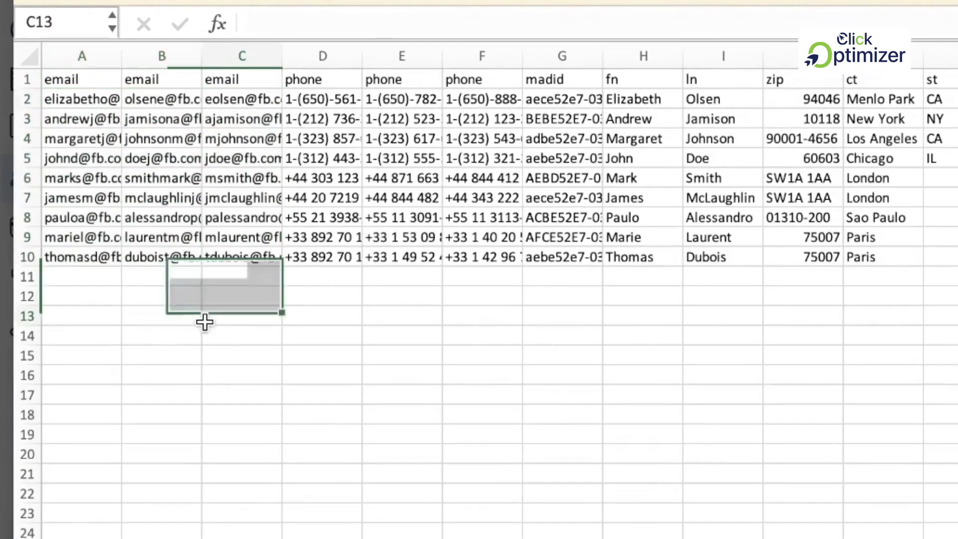
click(155, 51)
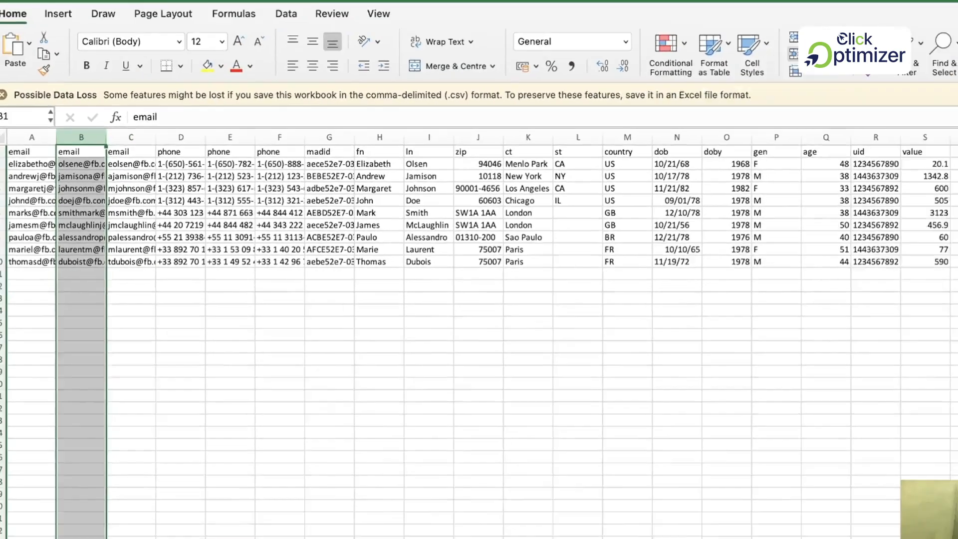
click(735, 82)
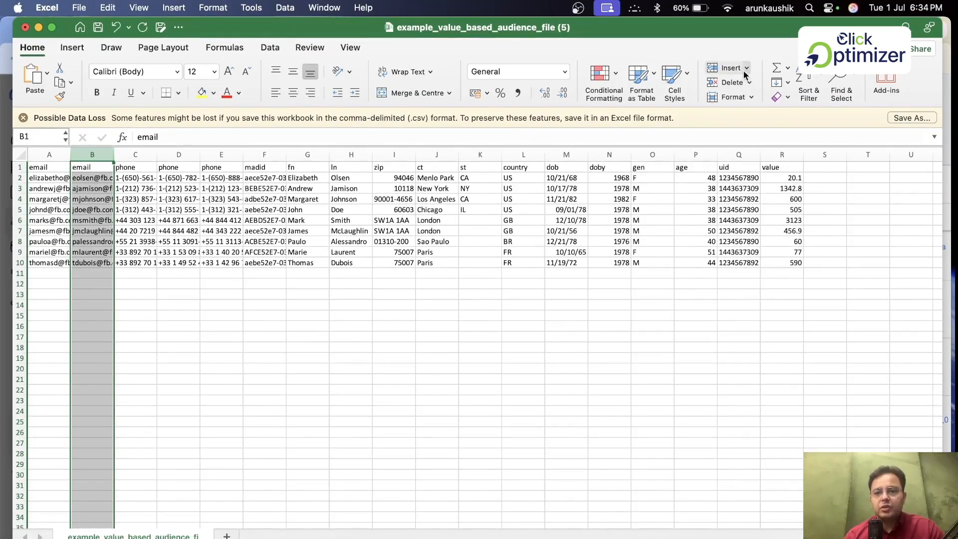
click(732, 82)
click(223, 295)
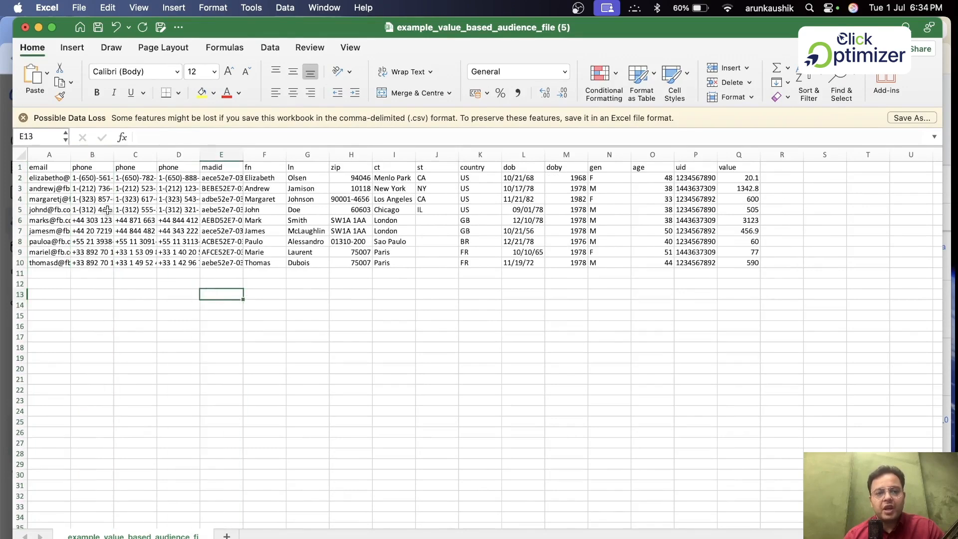
- Delete the second and third phone columns, keeping only the first phone column
drag(100, 179, 161, 267)
click(136, 283)
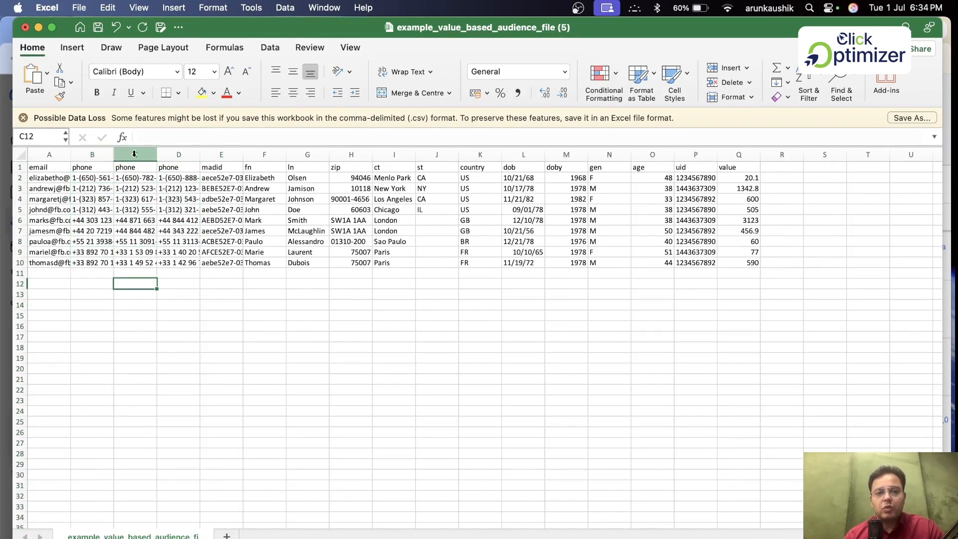
click(135, 155)
click(730, 84)
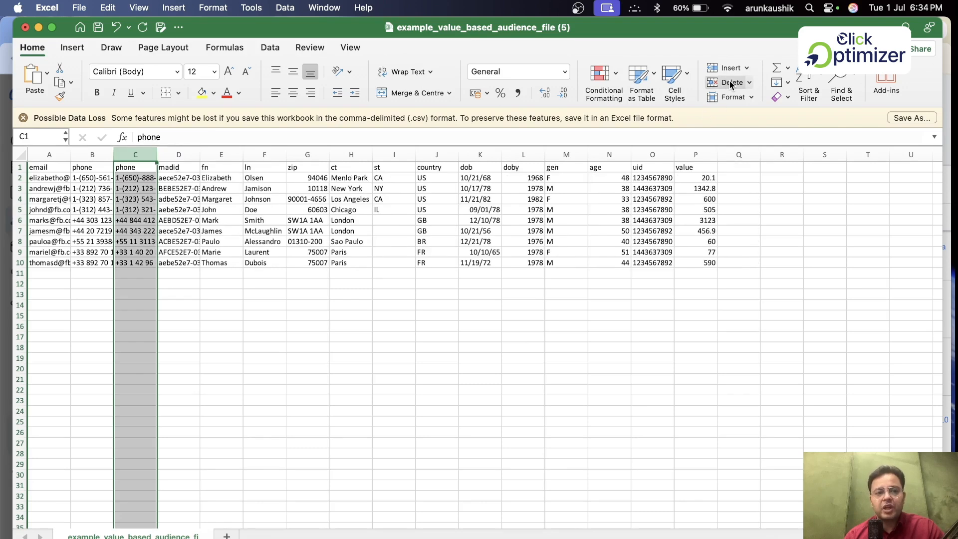
click(730, 84)
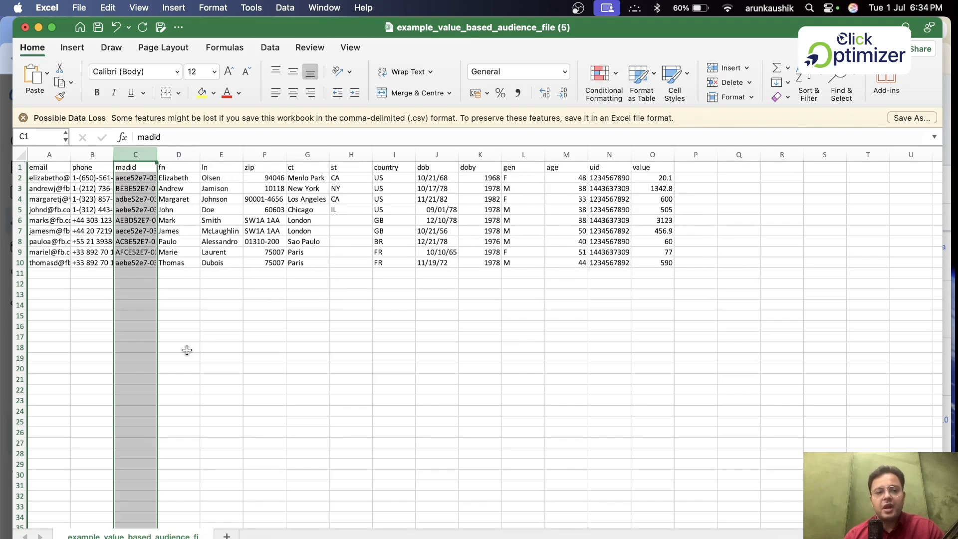
- Check sample entries in the email and phone columns and delete the entire madid column
click(52, 208)
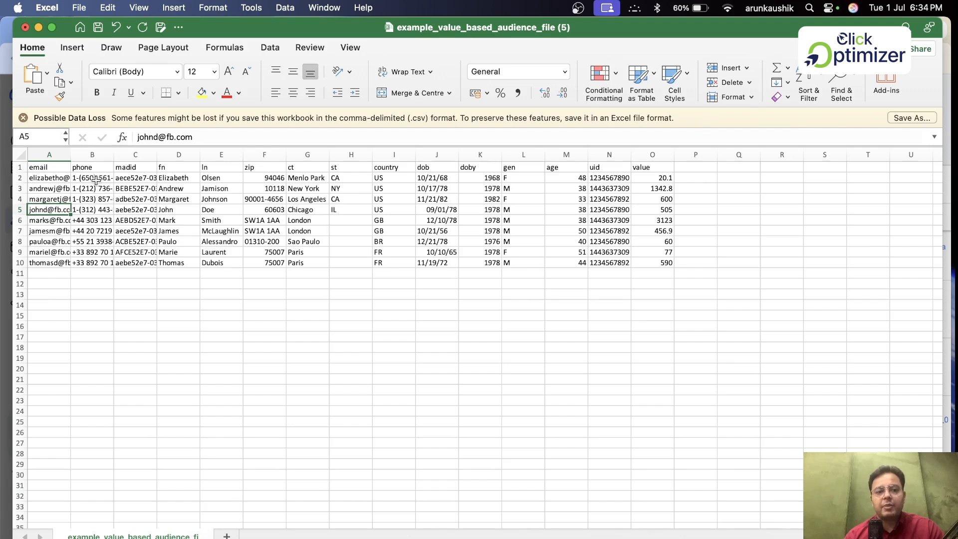
click(96, 177)
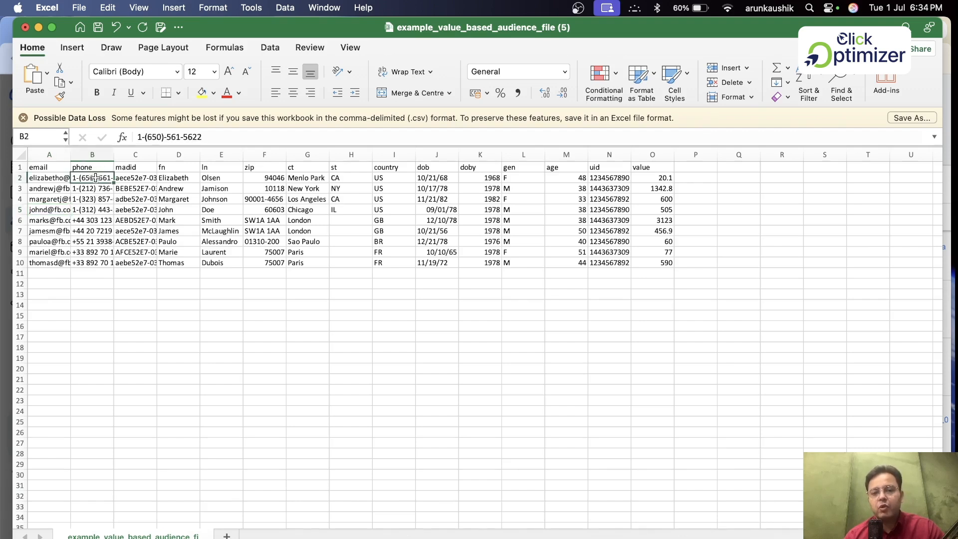
click(98, 230)
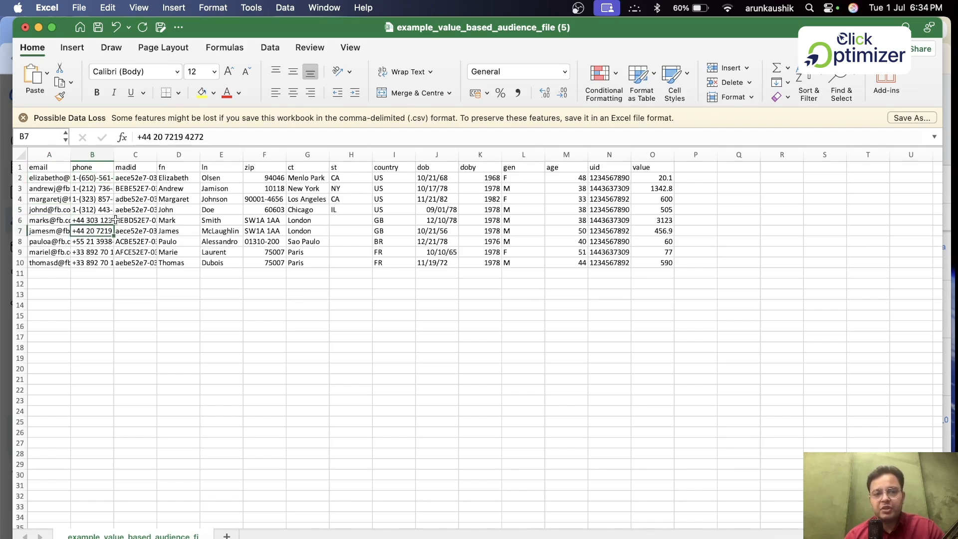
click(141, 169)
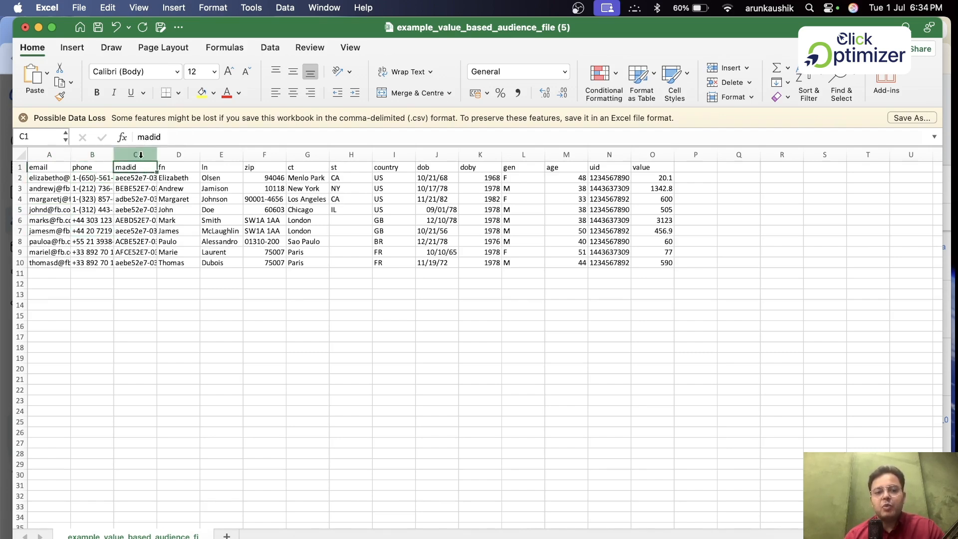
click(141, 155)
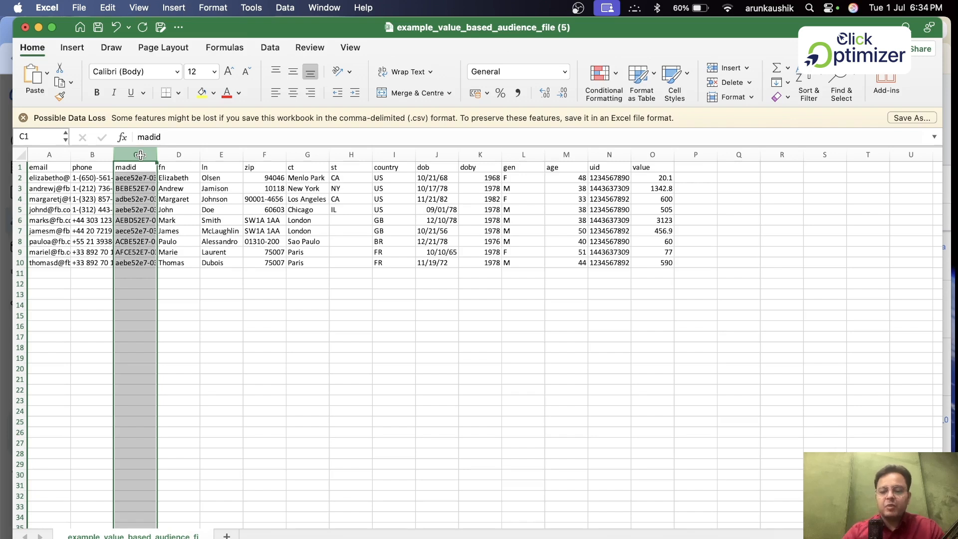
key(BackSpace)
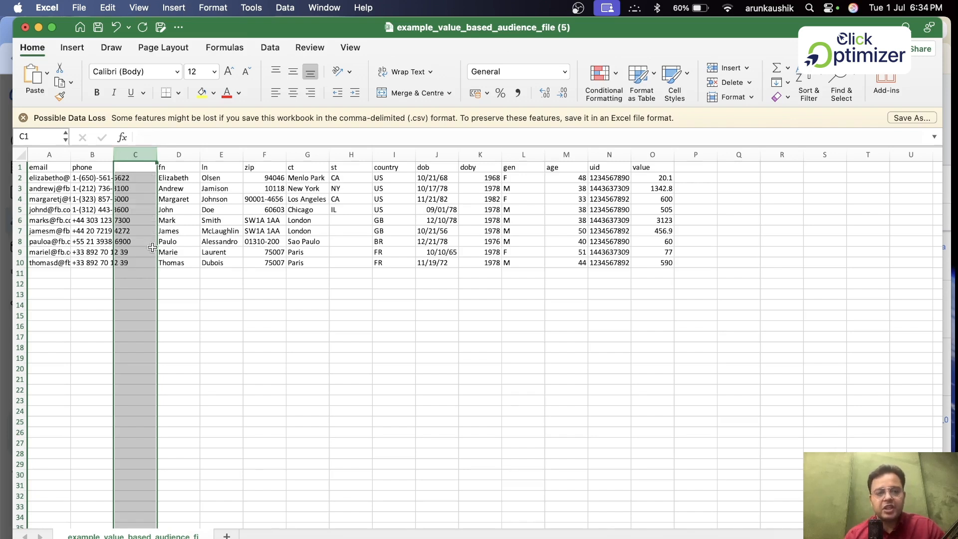
key(super+z)
click(731, 82)
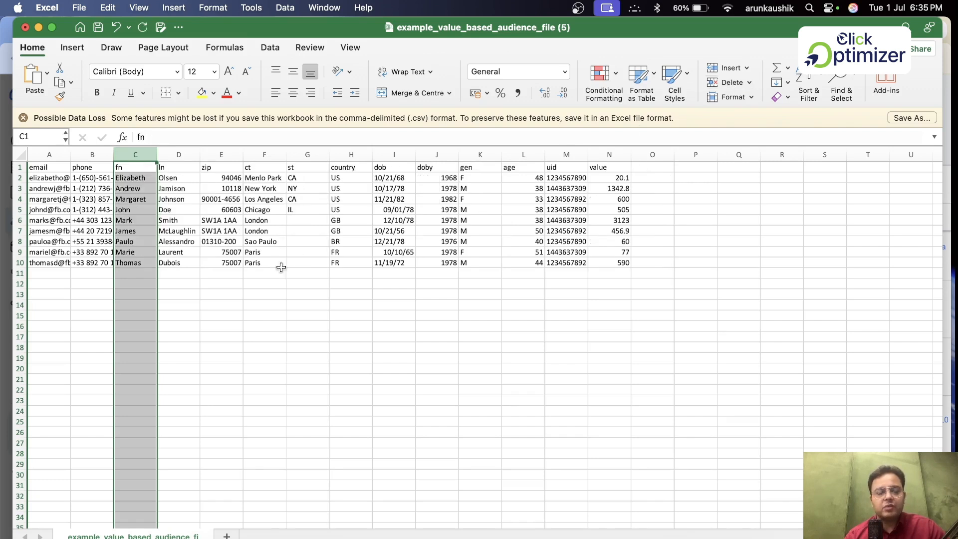
click(264, 295)
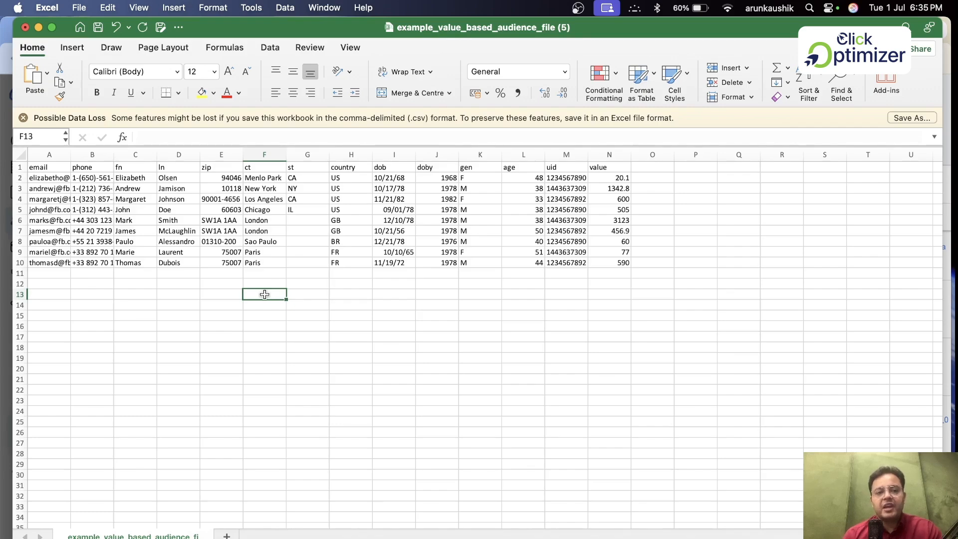
- Examine the fn, ln, zip, ct and st columns to see which customer details the template expects
click(134, 167)
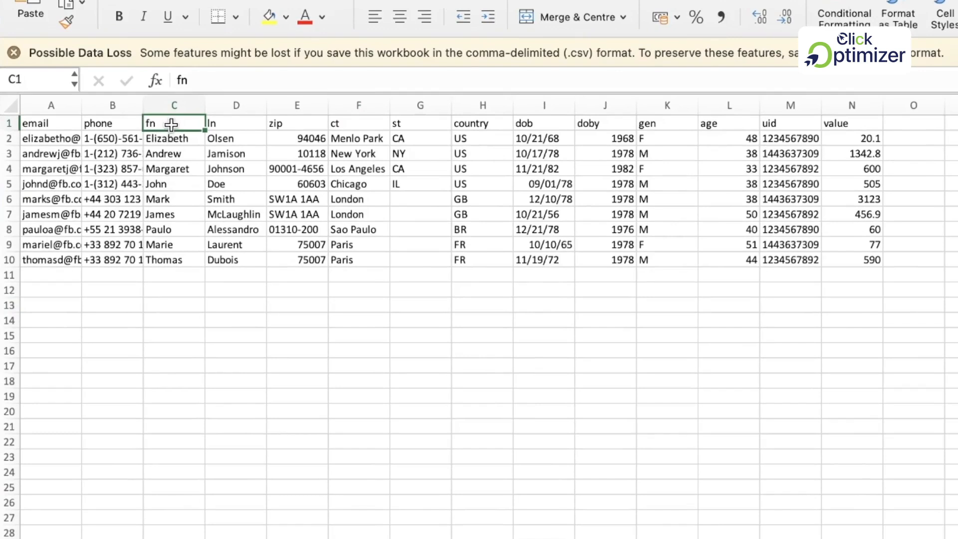
click(195, 269)
click(170, 125)
click(239, 125)
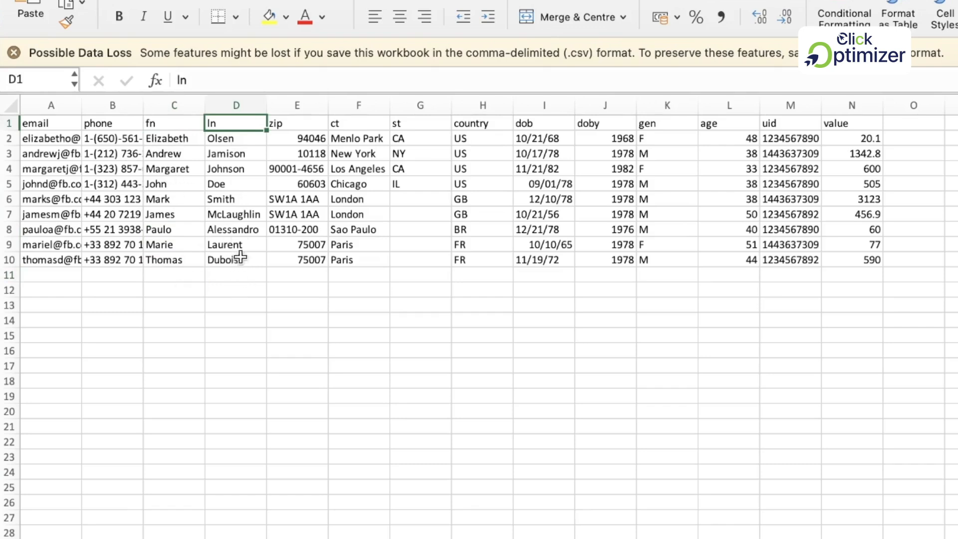
click(170, 124)
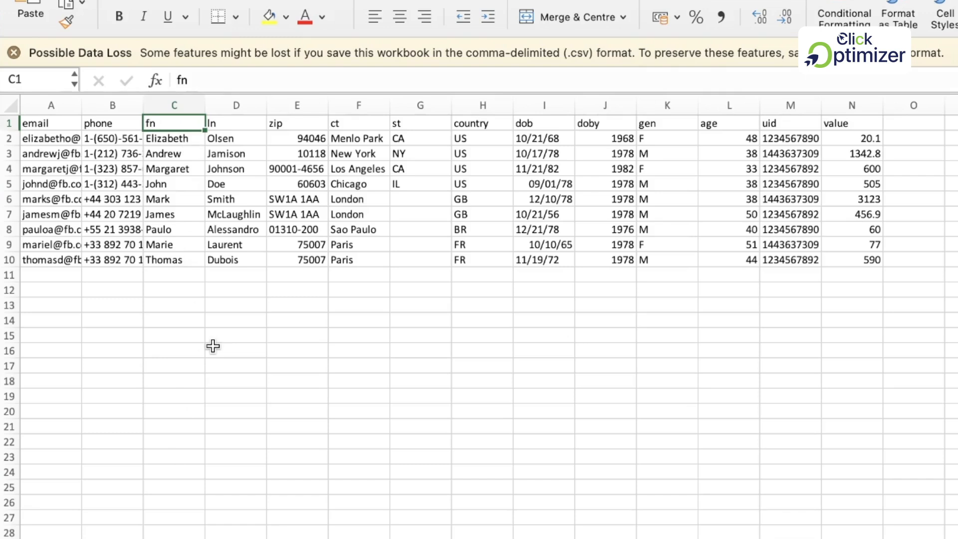
click(299, 103)
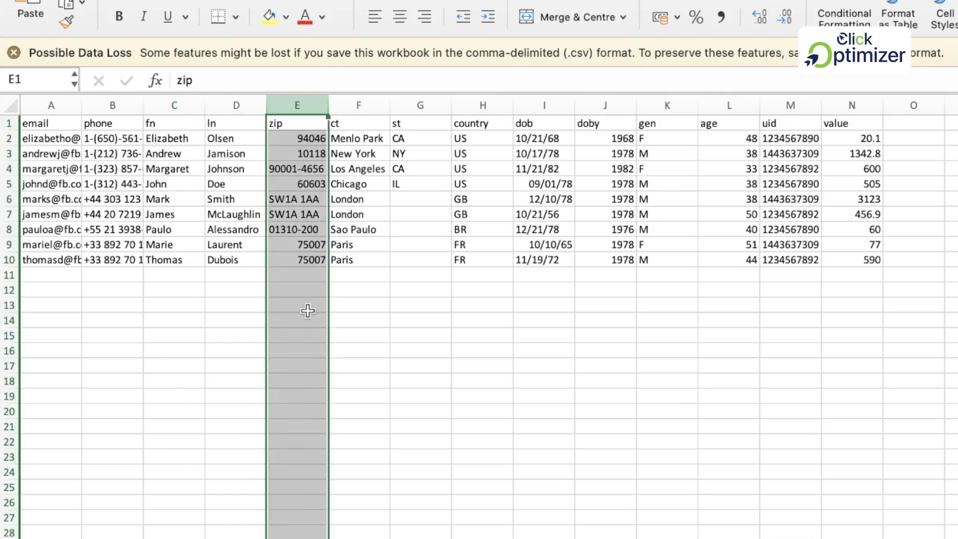
click(360, 106)
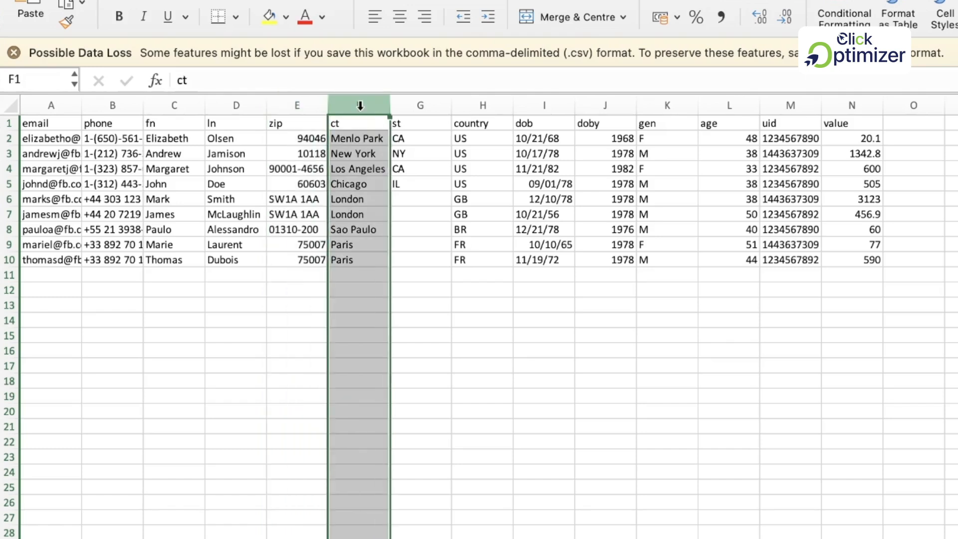
drag(360, 105, 401, 105)
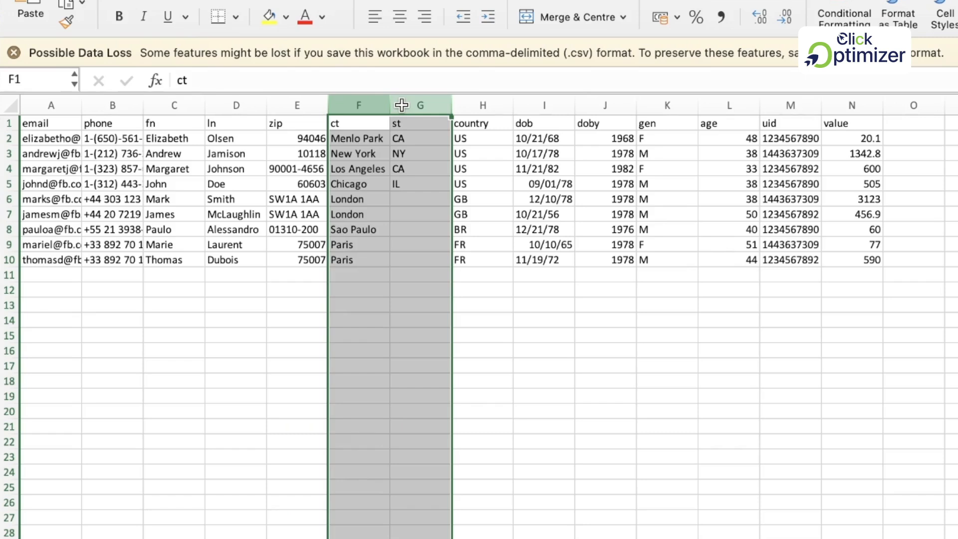
click(432, 224)
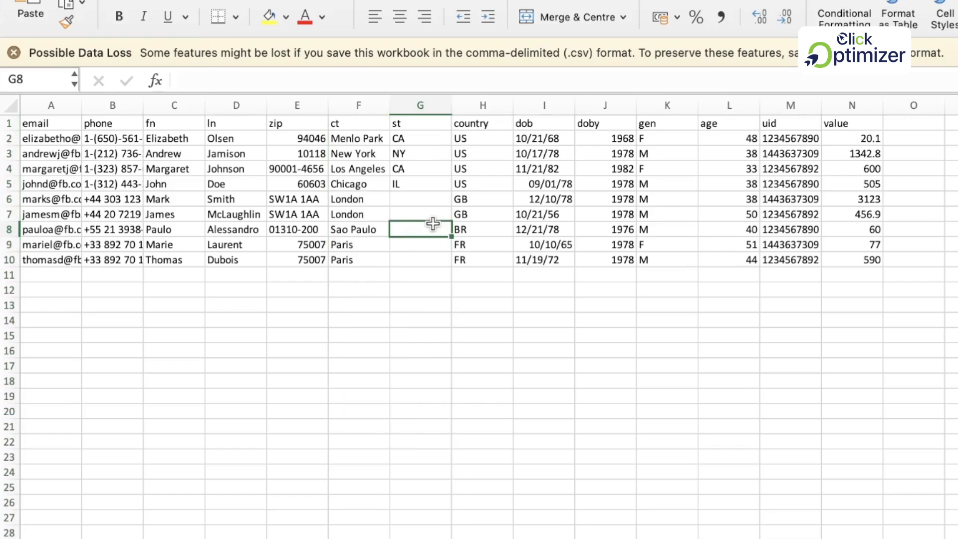
click(279, 102)
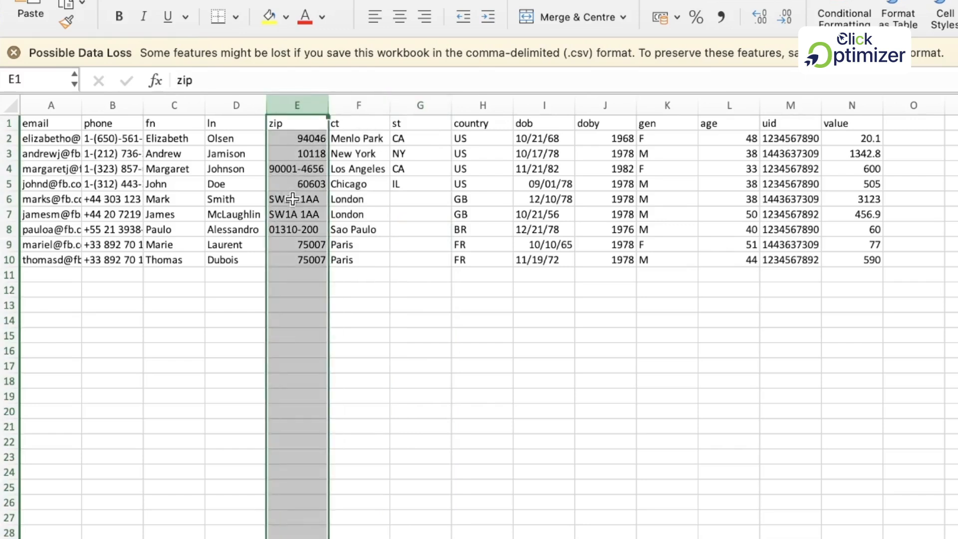
click(359, 101)
click(420, 104)
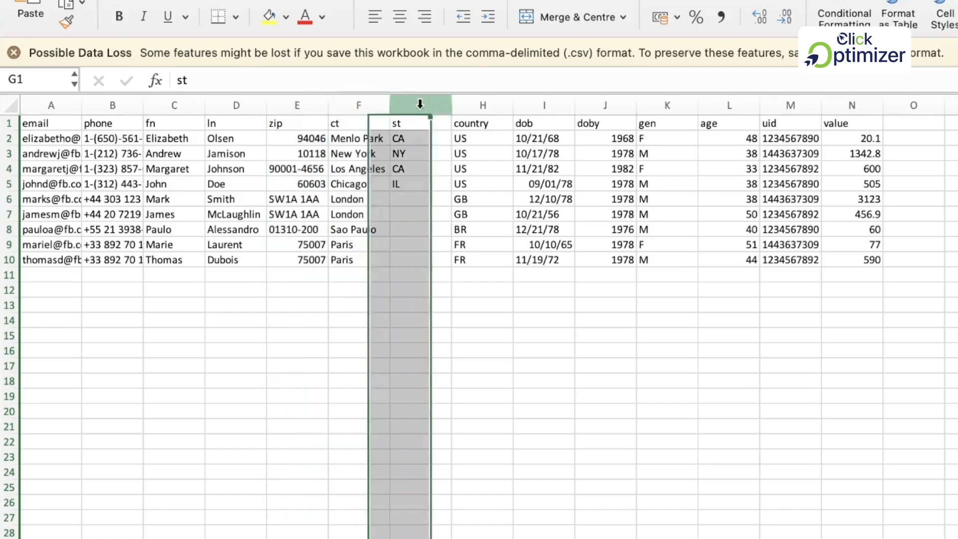
- Check the country column and delete both birth-date columns, dob and doby, from the template
click(485, 103)
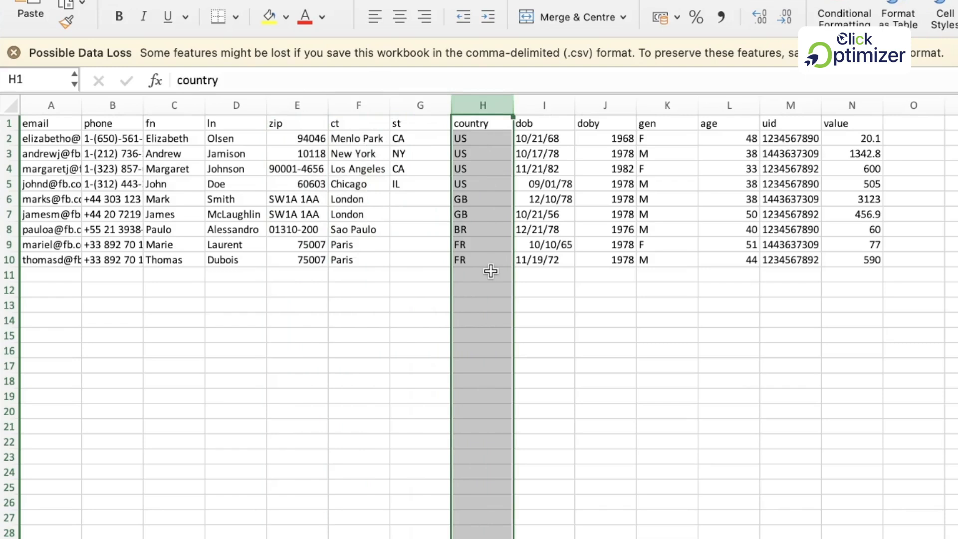
click(555, 195)
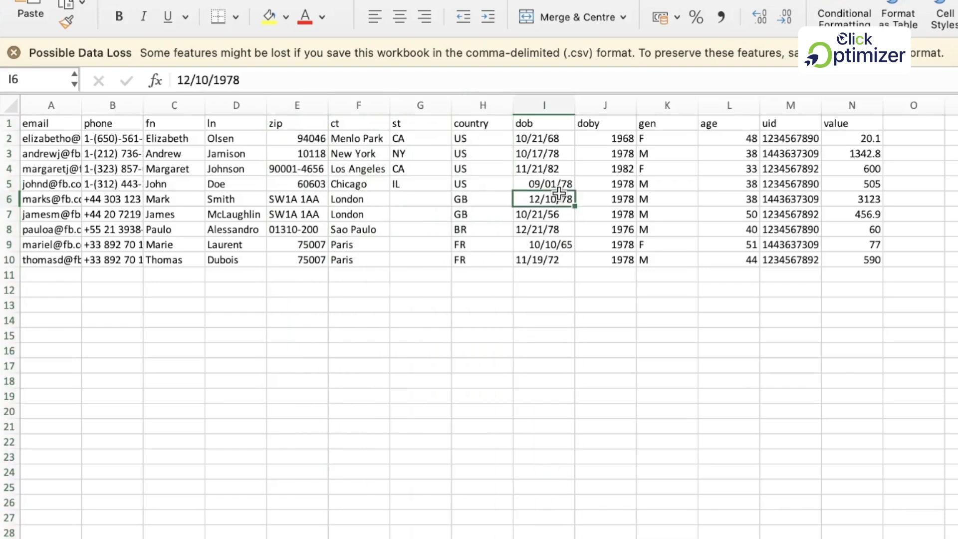
click(619, 159)
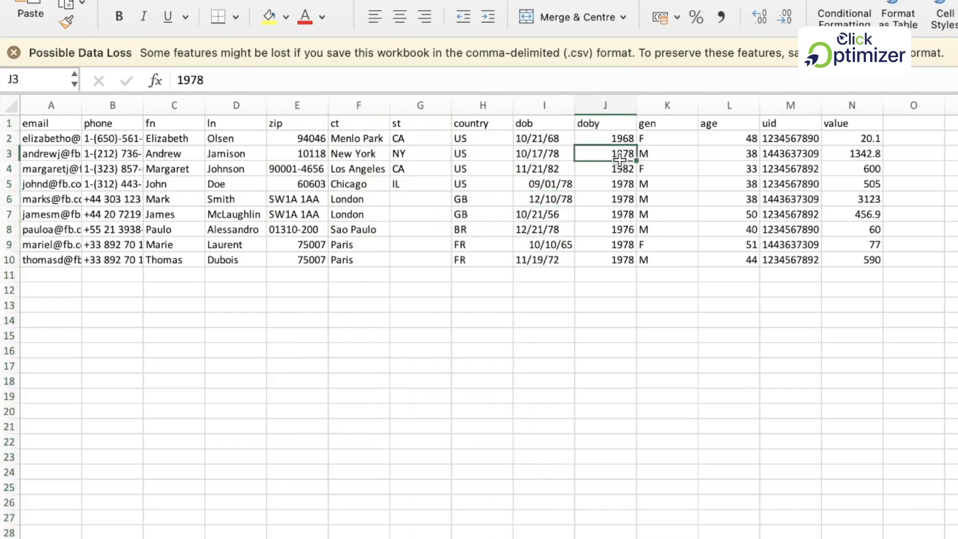
click(606, 105)
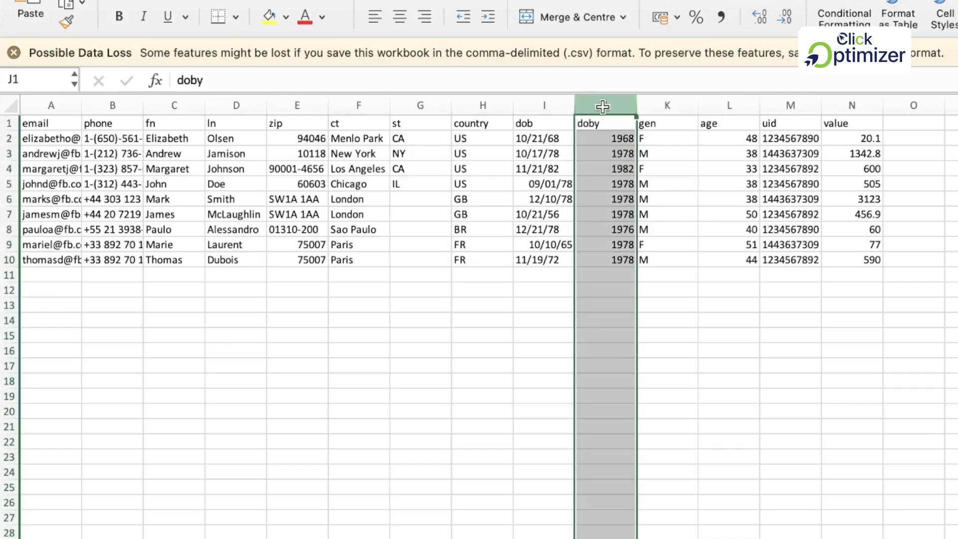
click(525, 104)
key(ctrl+minus)
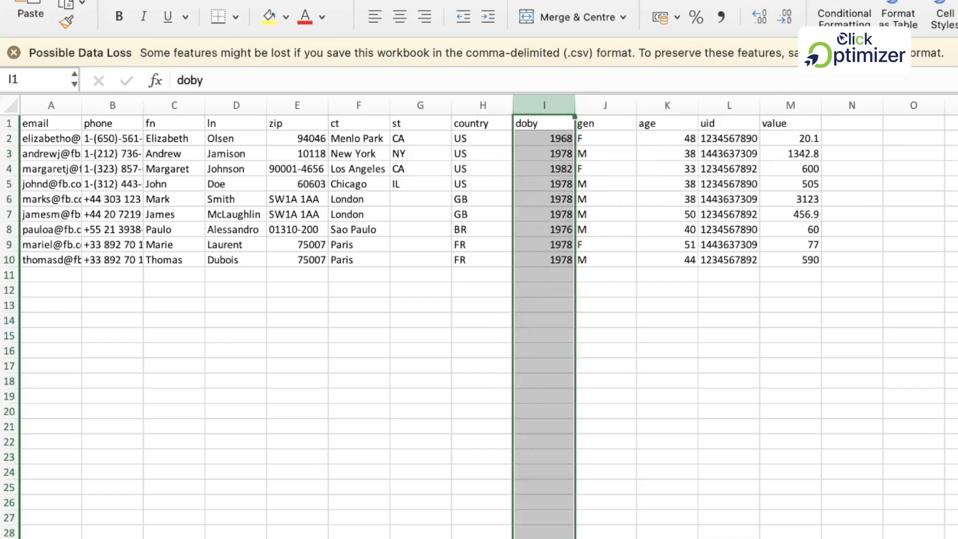
key(ctrl+minus)
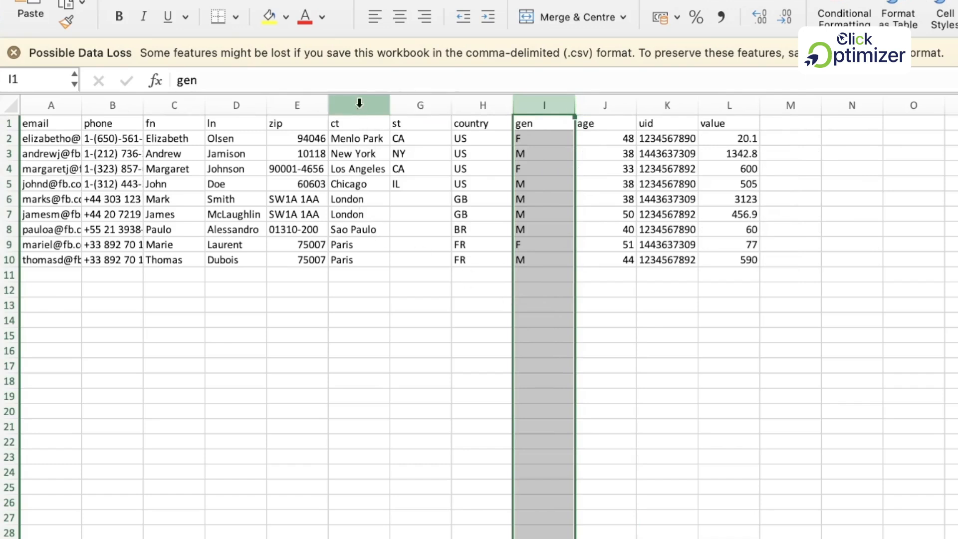
- Review the location columns from zip to country and the gen column, and delete the age column
drag(356, 102, 457, 105)
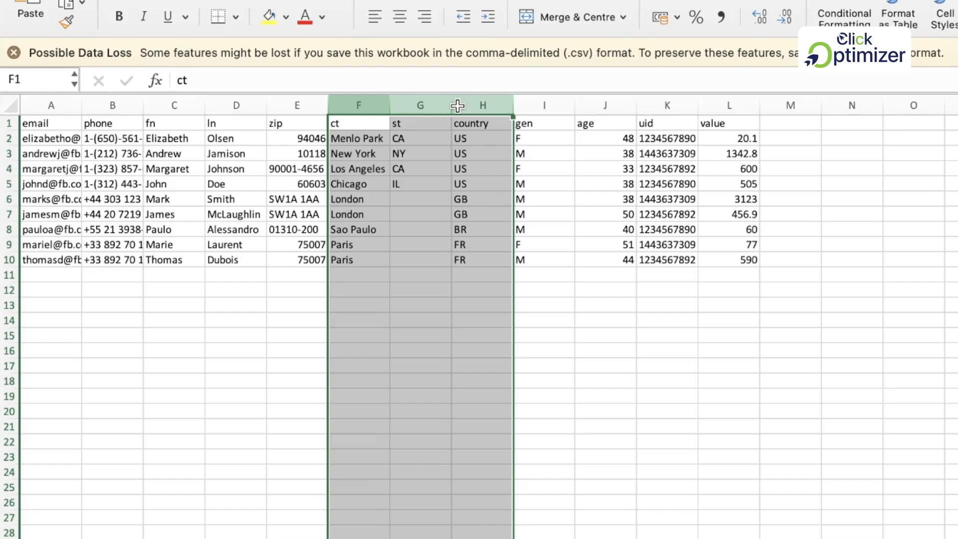
drag(282, 103, 467, 104)
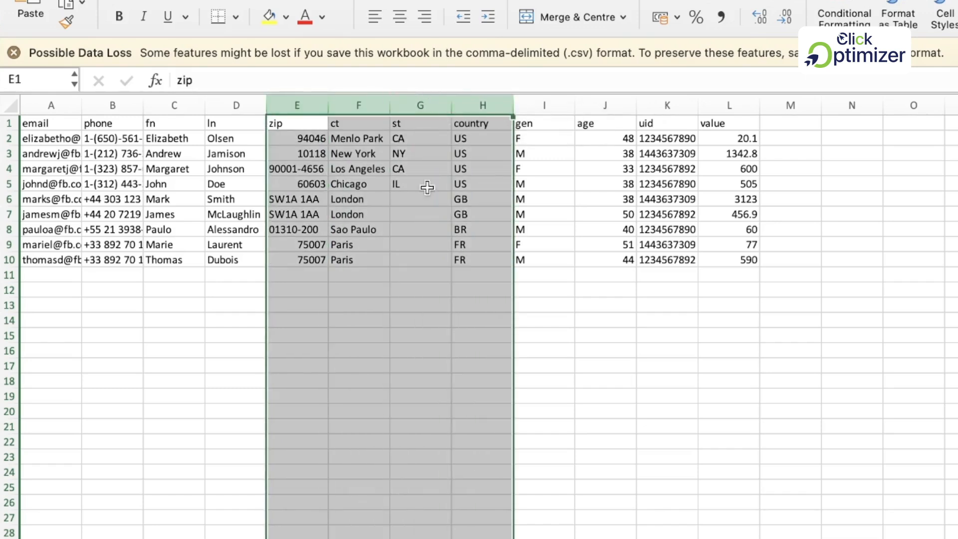
click(549, 109)
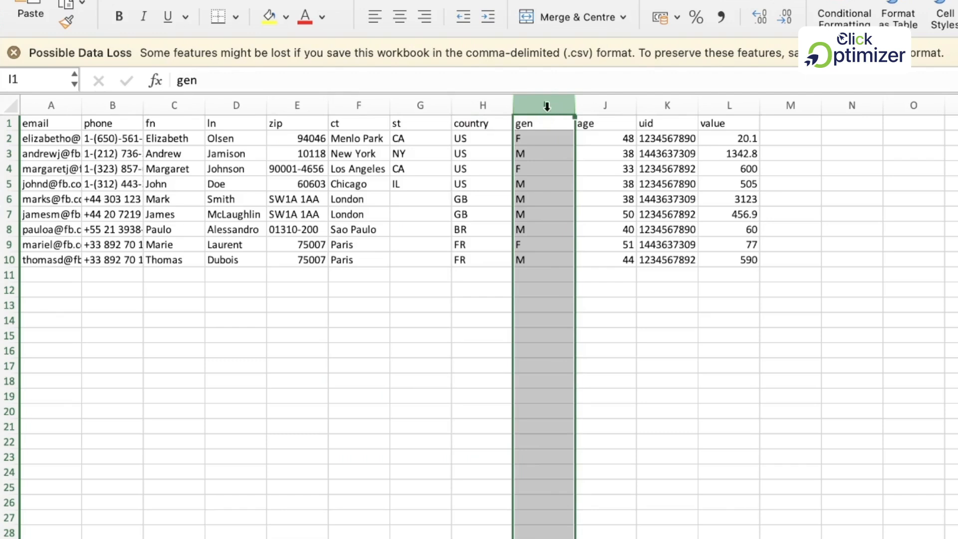
click(623, 105)
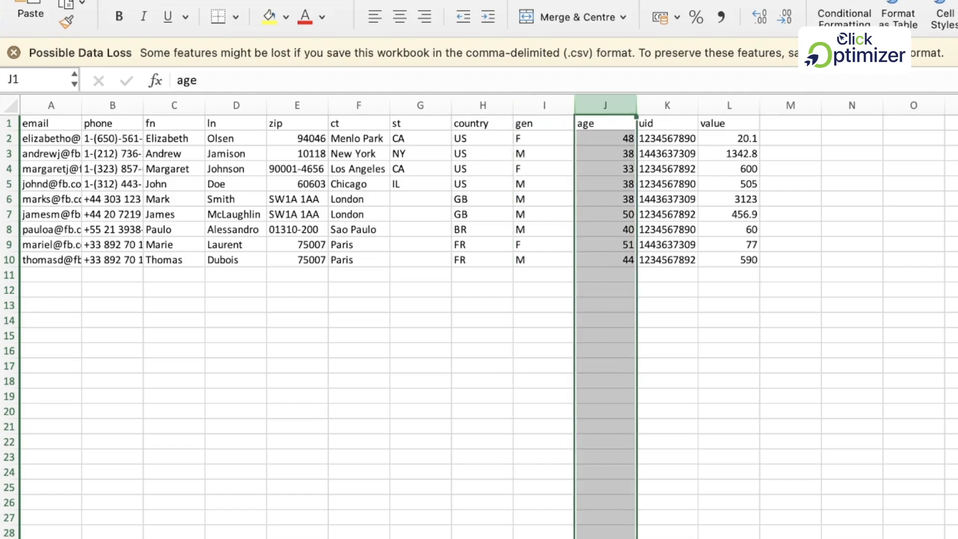
key(ctrl+minus)
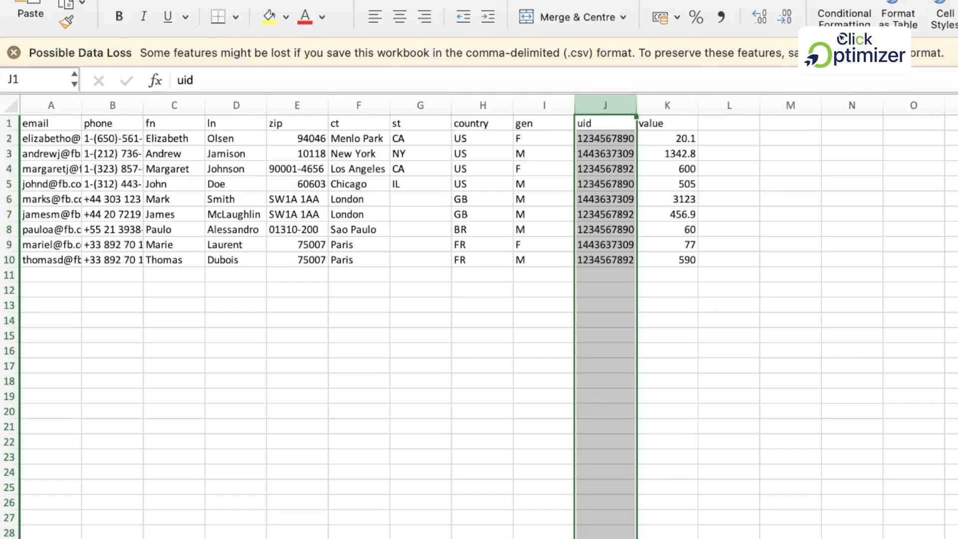
- Delete the entire uid column from the template
click(610, 296)
click(605, 96)
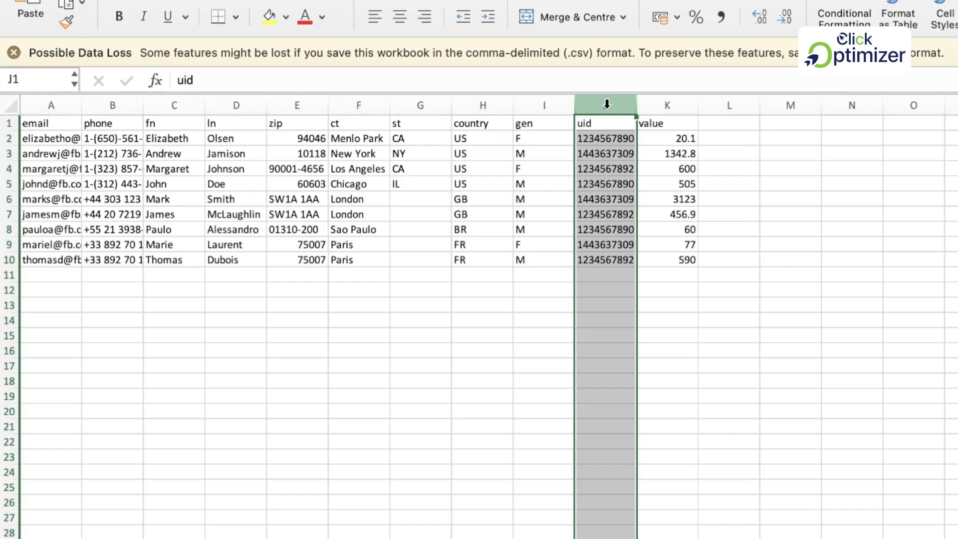
key(super+minus)
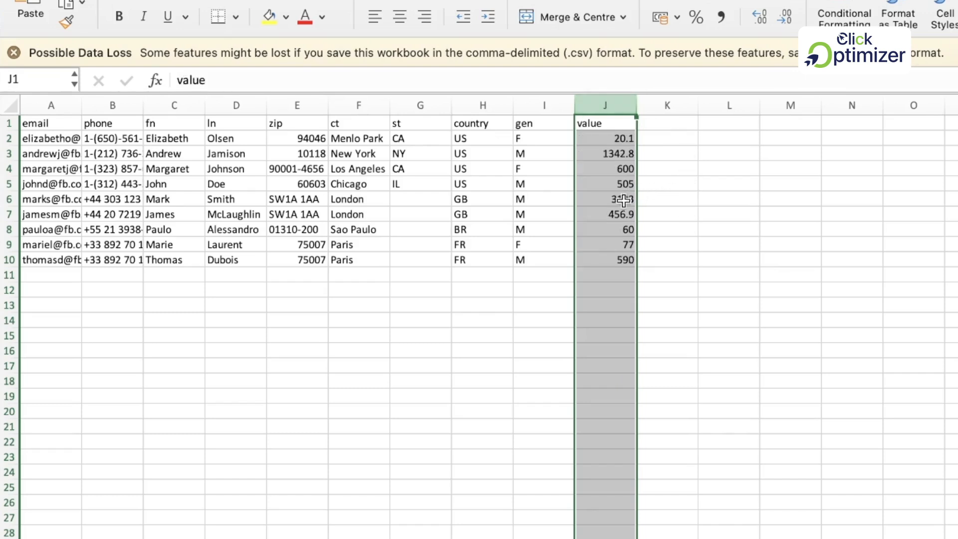
- Review the sample entries in the value column and widen the email column to fit the full addresses
drag(618, 145, 618, 260)
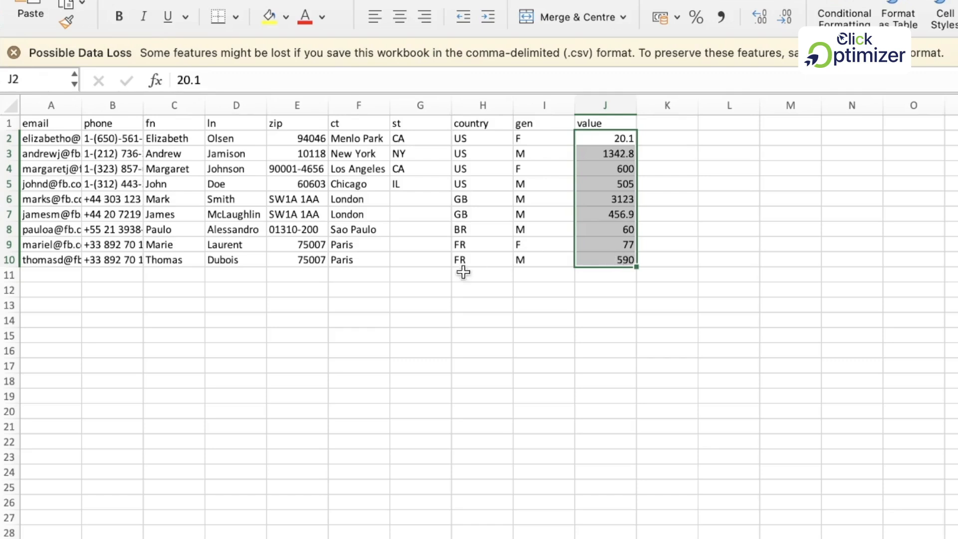
click(321, 318)
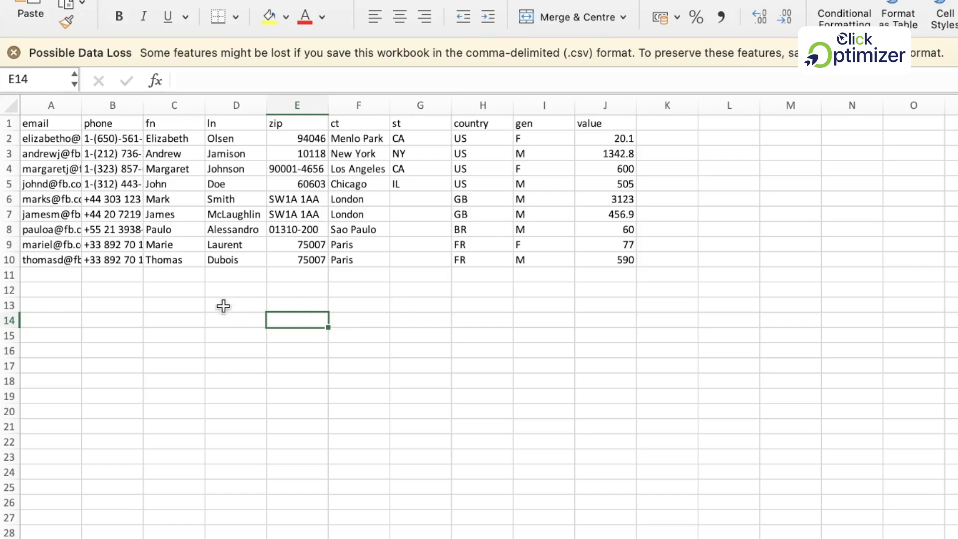
drag(82, 105, 152, 111)
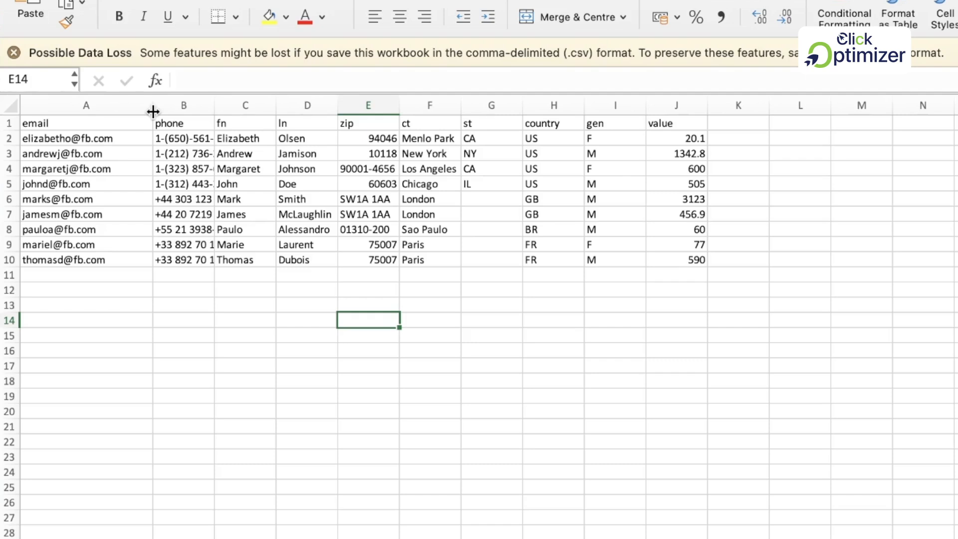
click(226, 287)
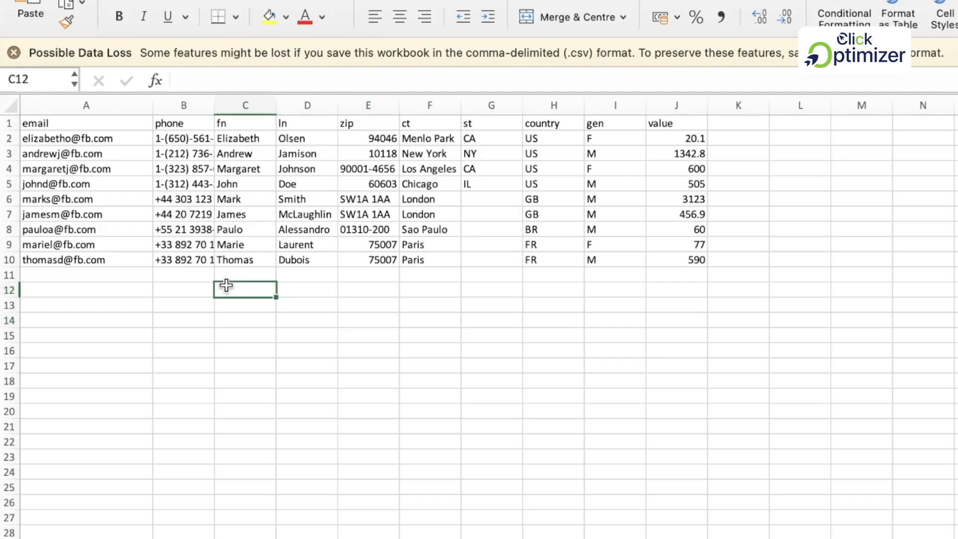
- Examine the sample customer rows, including the zip, city and value entries, to see how the data must be formatted
drag(135, 139, 651, 285)
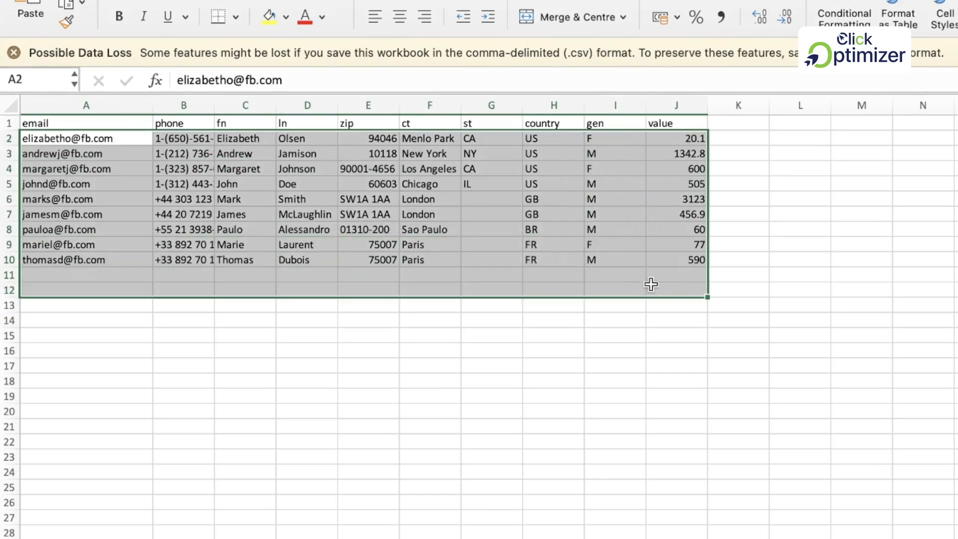
click(415, 315)
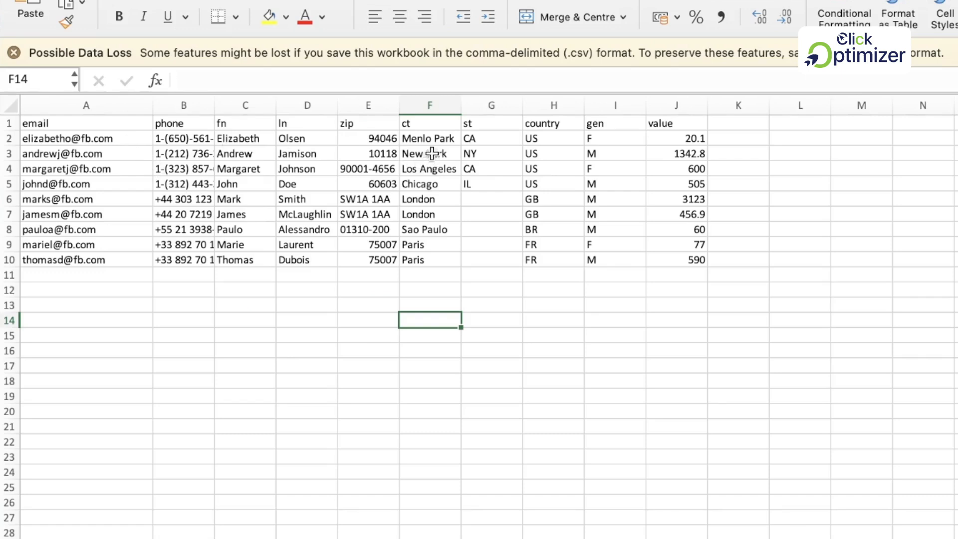
click(431, 138)
click(387, 166)
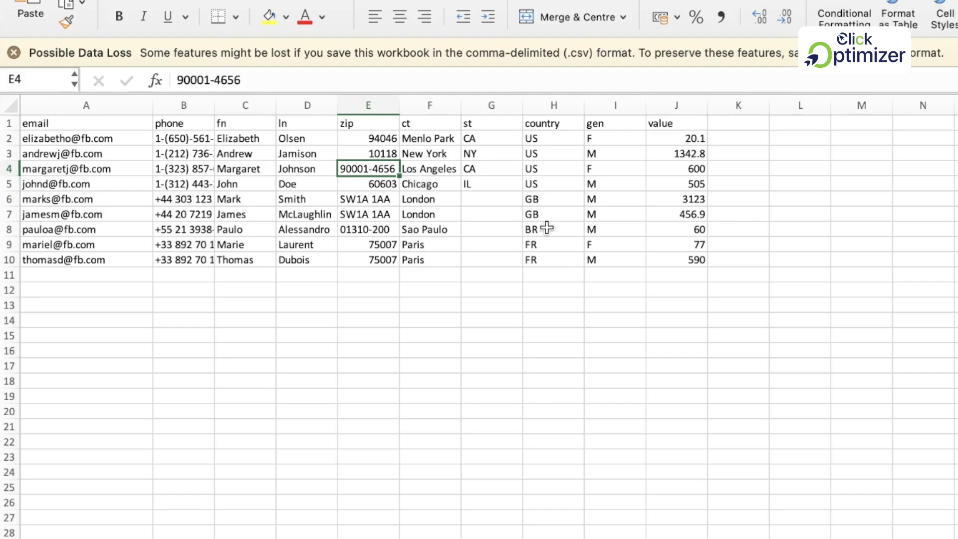
click(663, 154)
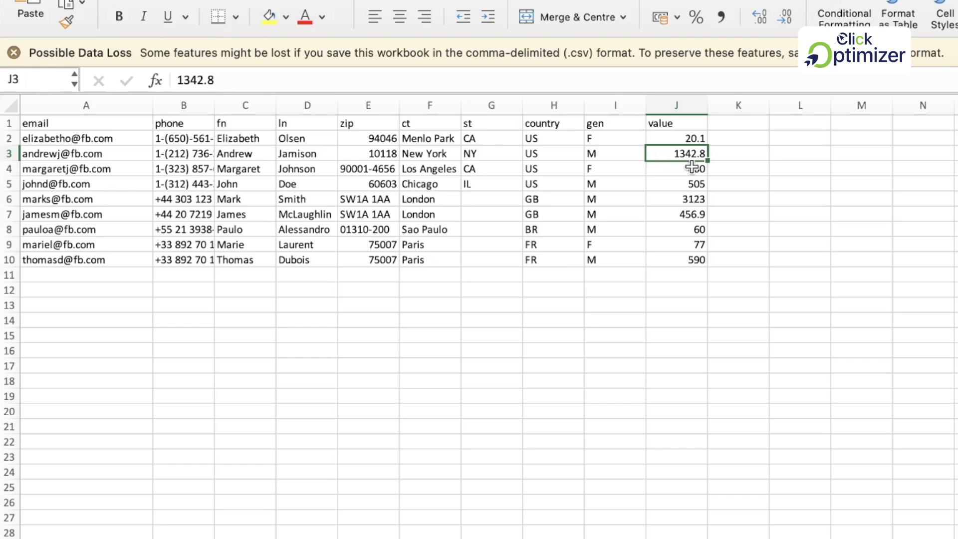
drag(674, 135, 675, 255)
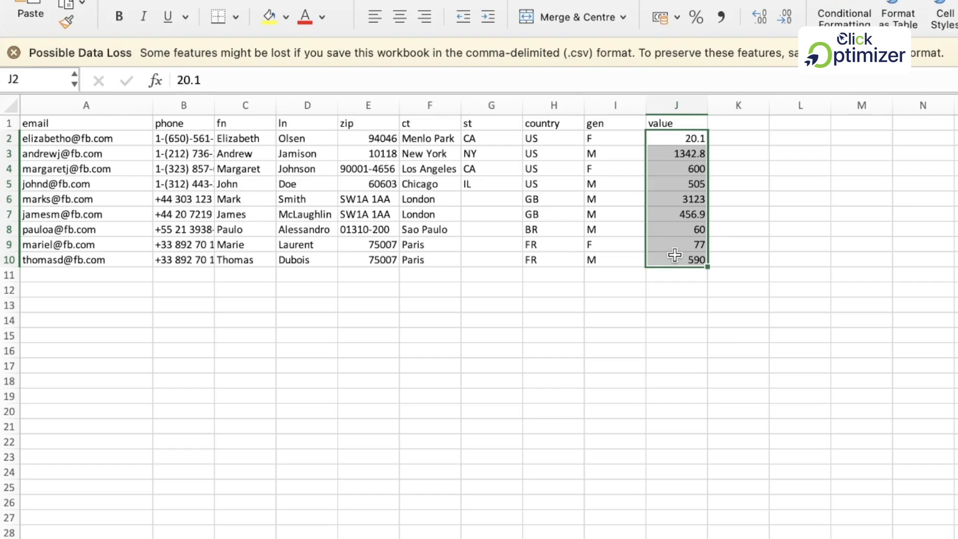
drag(127, 139, 661, 262)
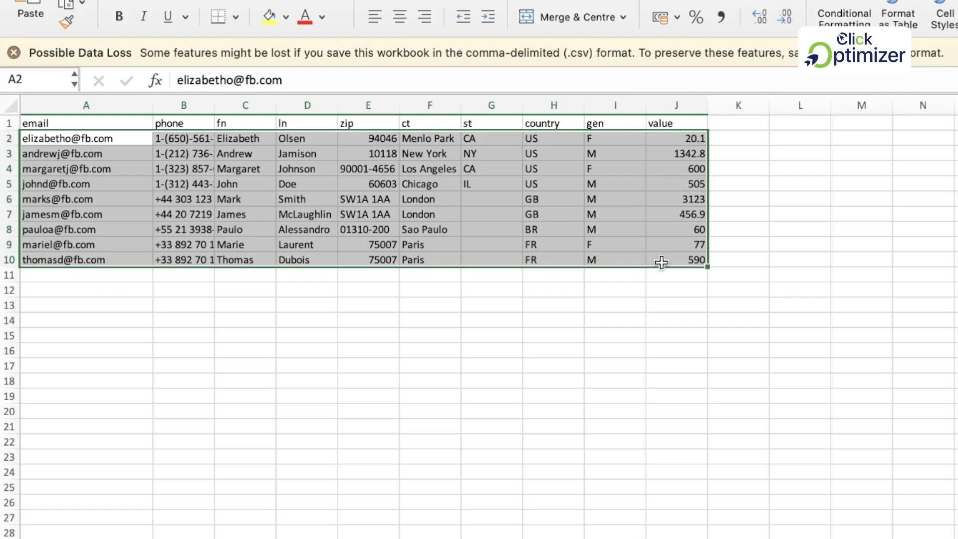
click(706, 336)
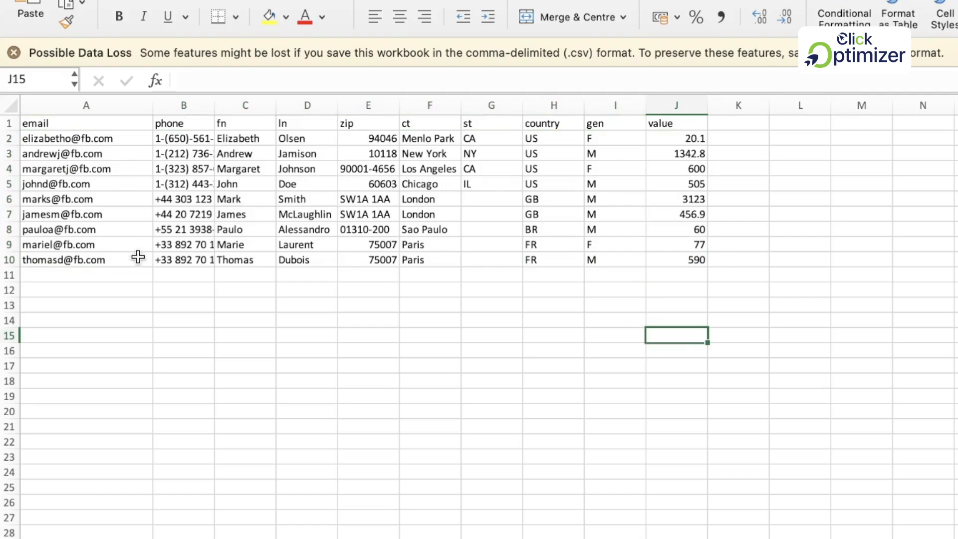
- Save a copy of the workbook to the Desktop in Comma-separated Values (.csv) format and close it
click(82, 0)
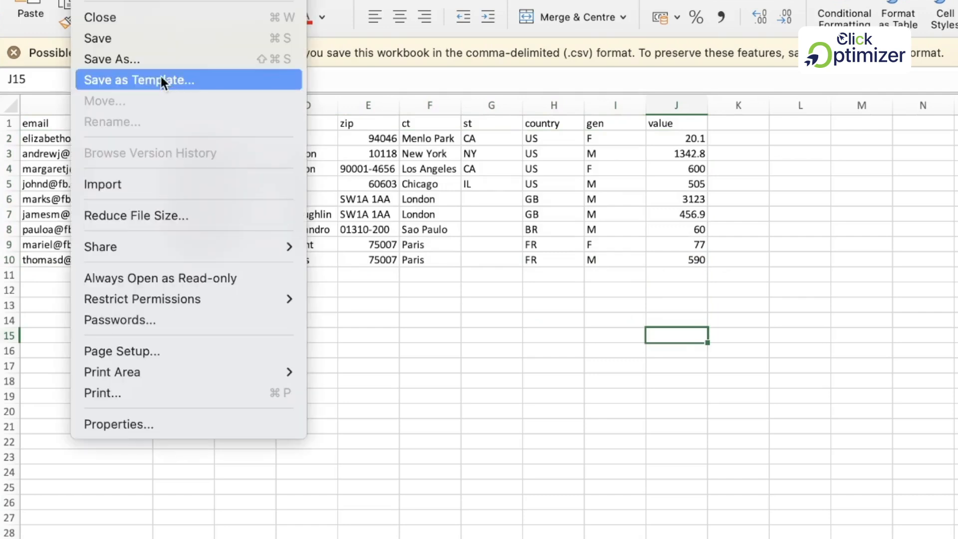
click(149, 60)
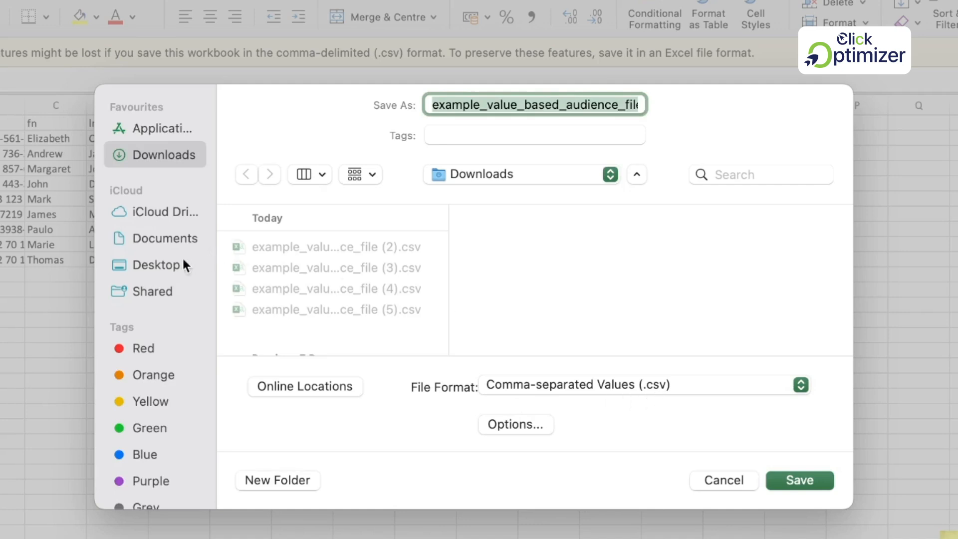
click(168, 264)
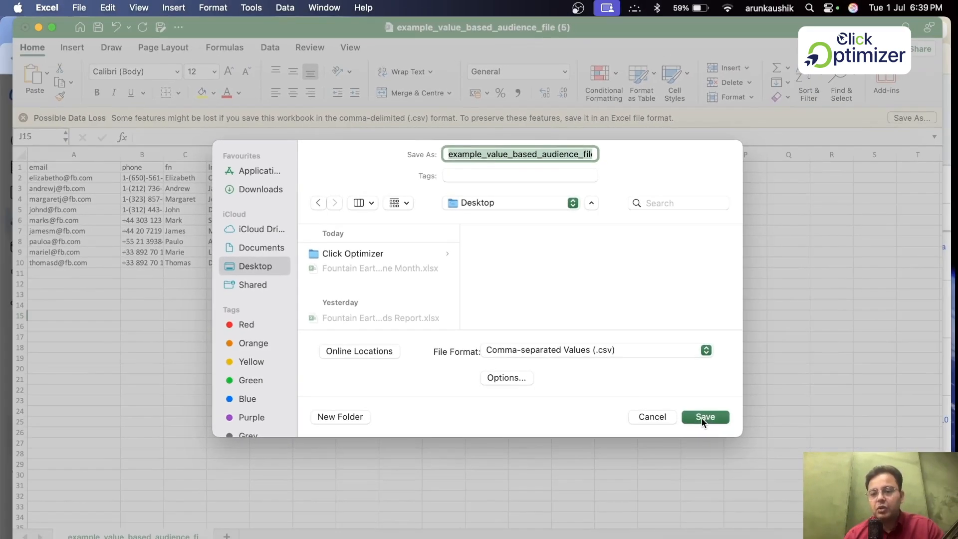
click(800, 483)
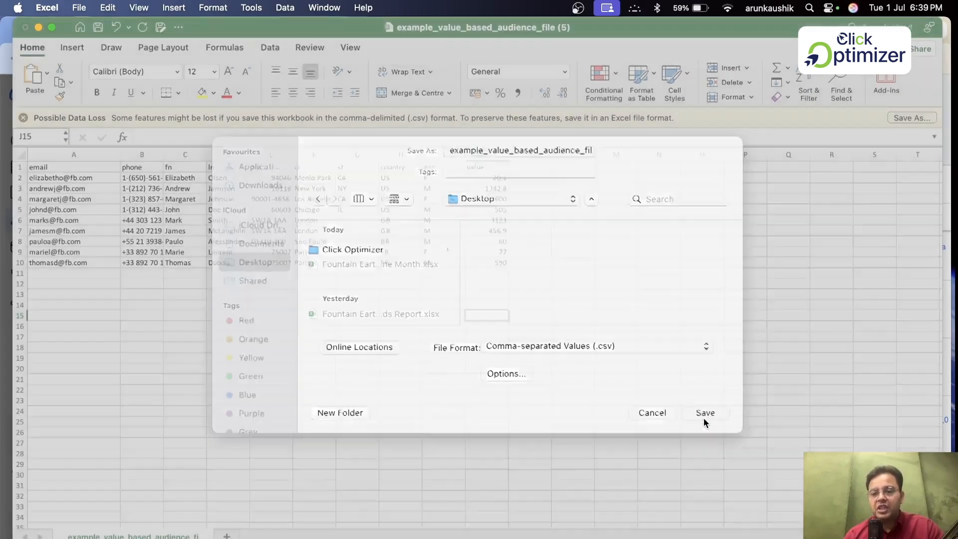
click(24, 28)
- Look over the main identifier guidelines in Ads Manager and advance the audience creation to adding the list
scroll(532, 422, down, 5)
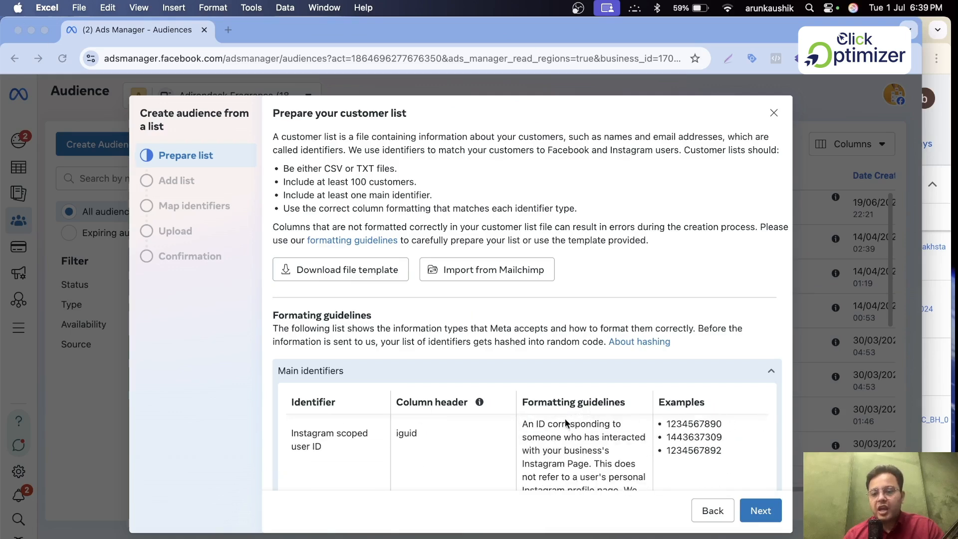
scroll(572, 328, down, 5)
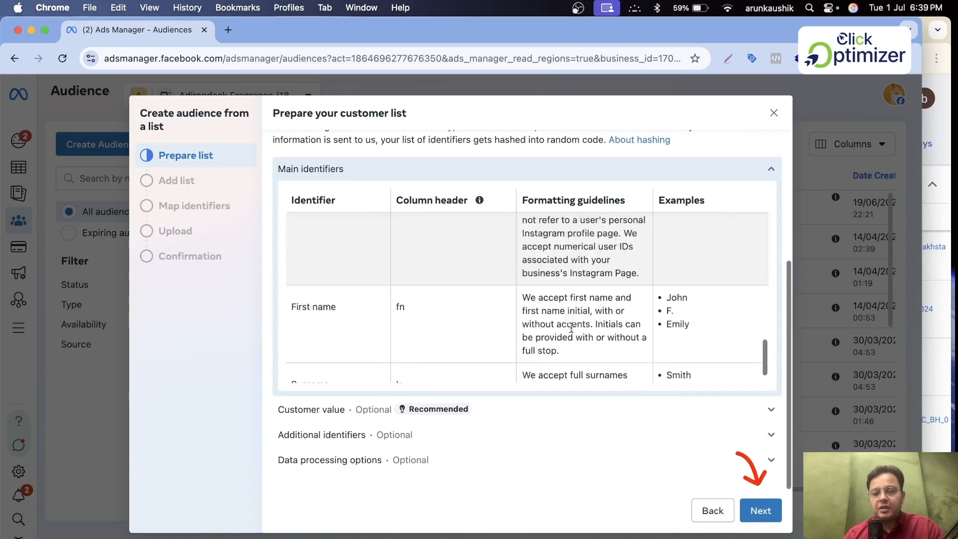
click(760, 510)
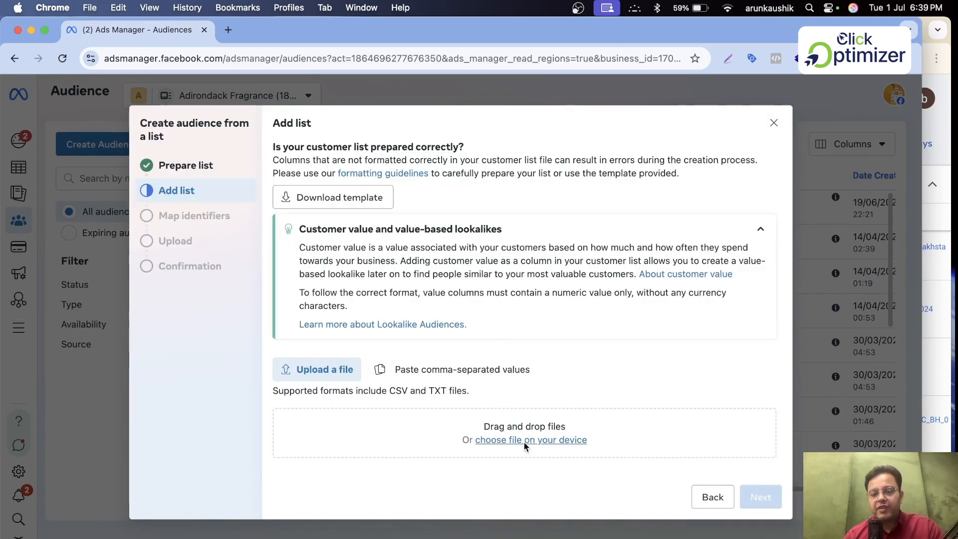
click(525, 440)
click(377, 211)
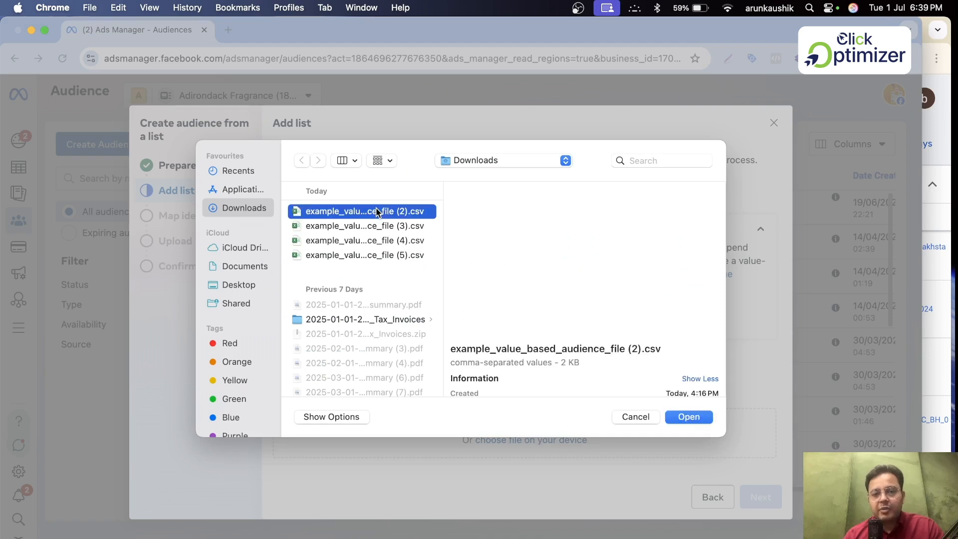
click(684, 417)
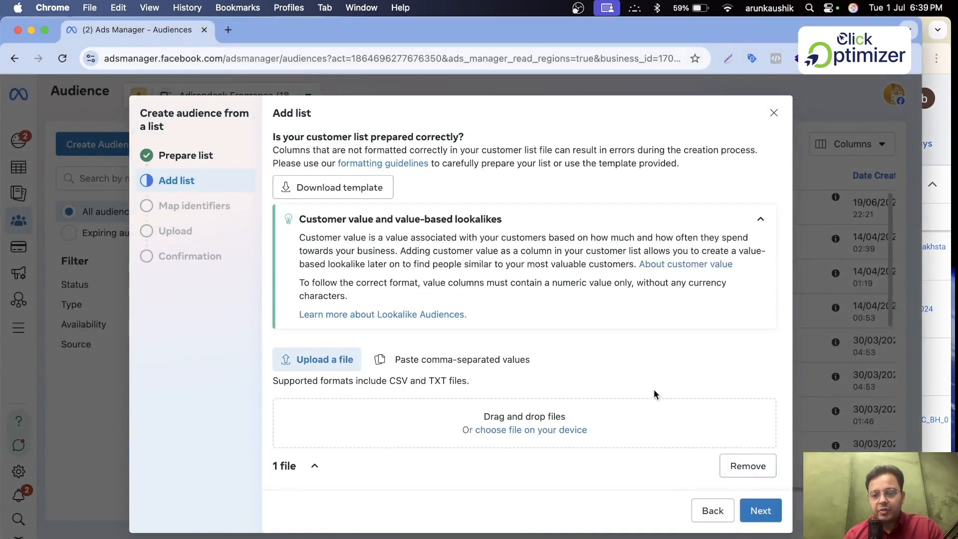
click(745, 465)
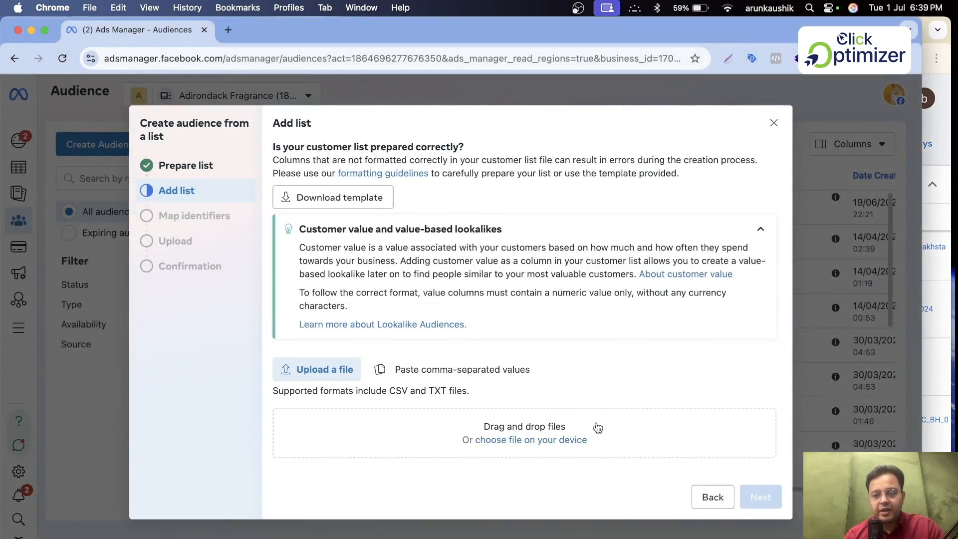
- Add the file example_value_based_audience_file (5).csv from the Downloads folder as the customer list
click(524, 439)
click(392, 255)
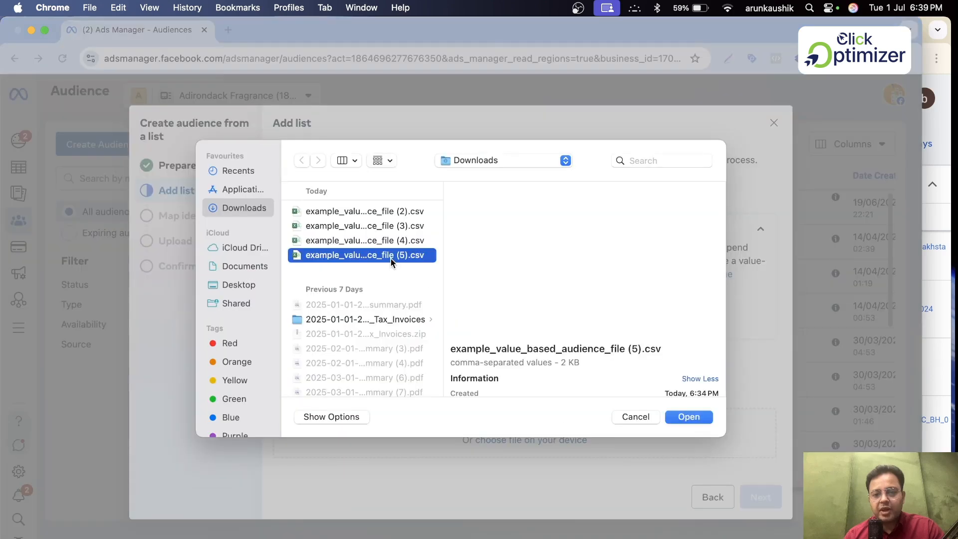
scroll(635, 336, down, 2)
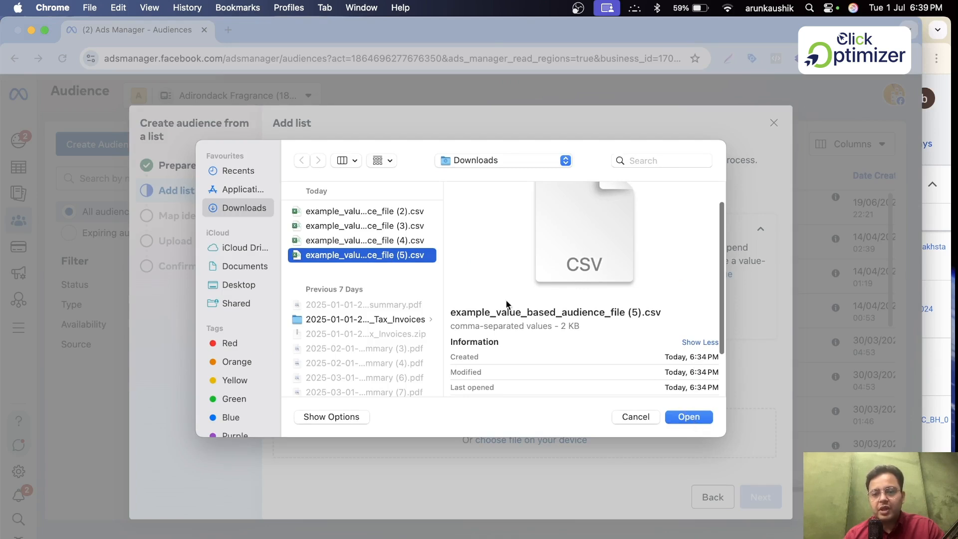
scroll(389, 233, down, 3)
scroll(575, 328, up, 2)
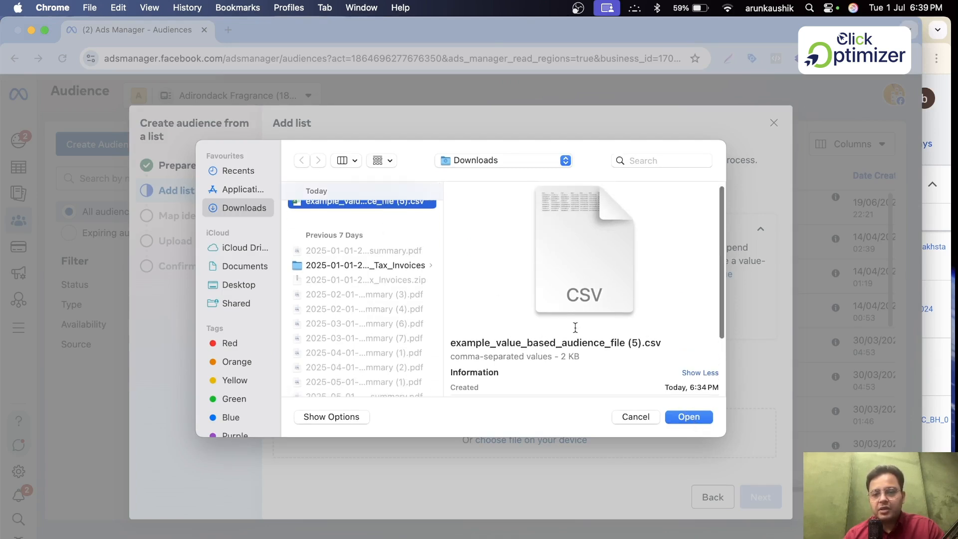
click(691, 420)
- Replace the default audience name with Test01
scroll(624, 394, down, 2)
scroll(621, 398, down, 5)
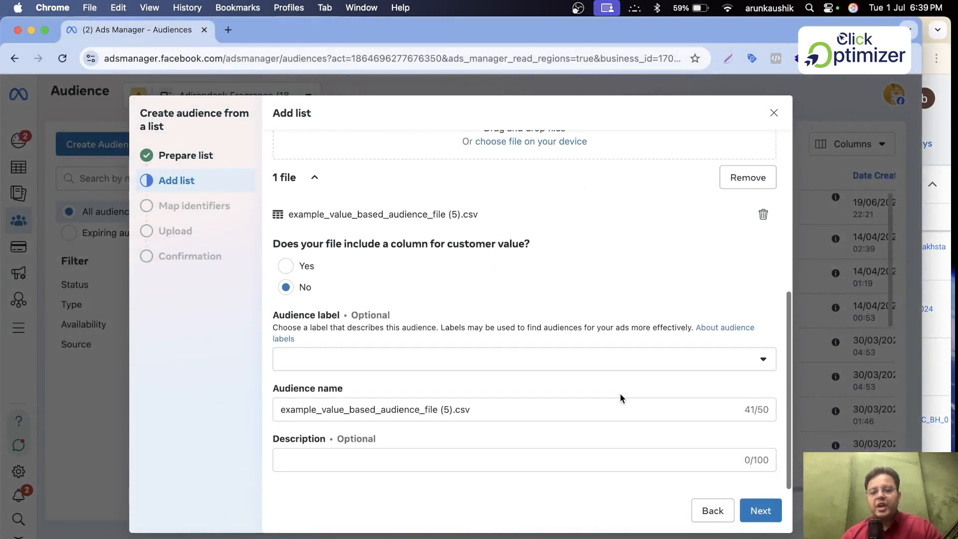
click(494, 410)
key(super+a)
key(BackSpace)
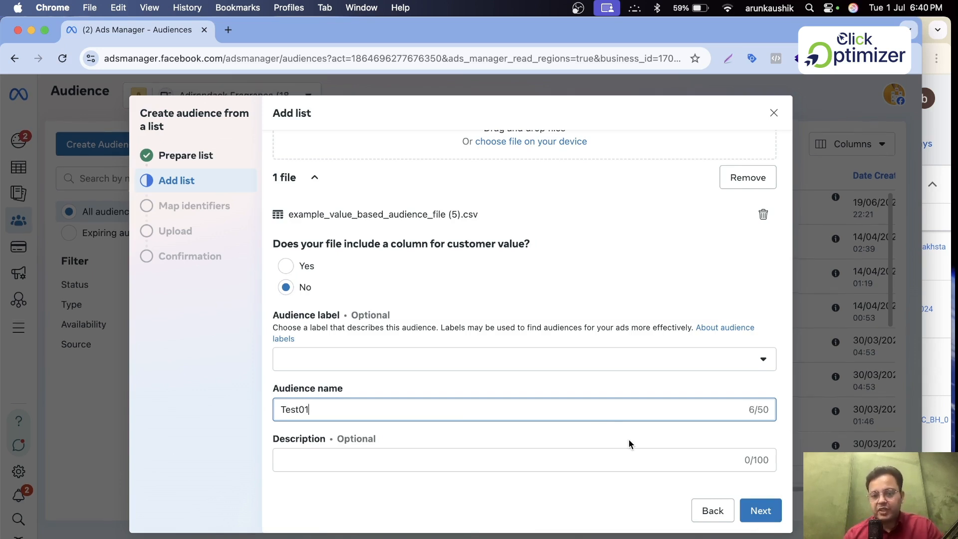
- Try marking the file as including customer value, check the available value columns, and set the option back to No
scroll(583, 344, up, 1)
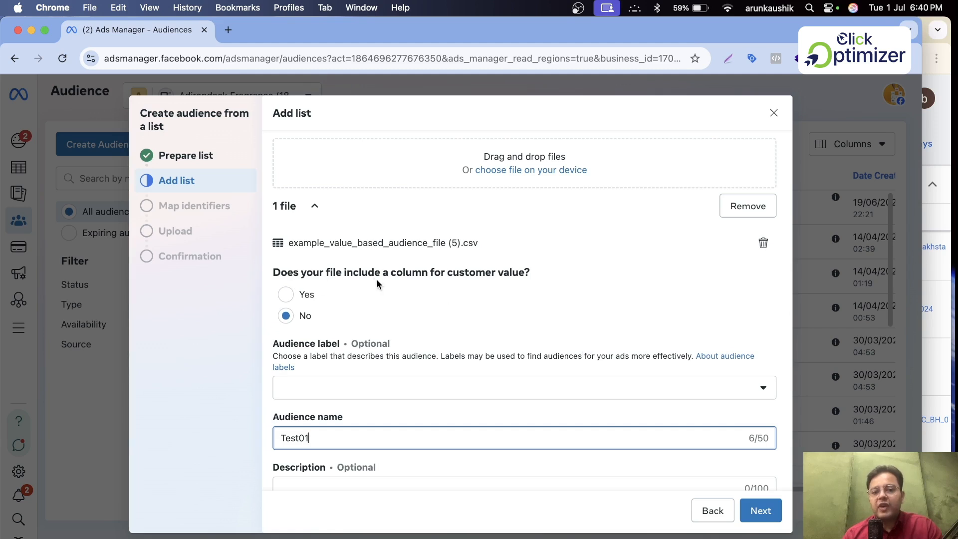
click(285, 296)
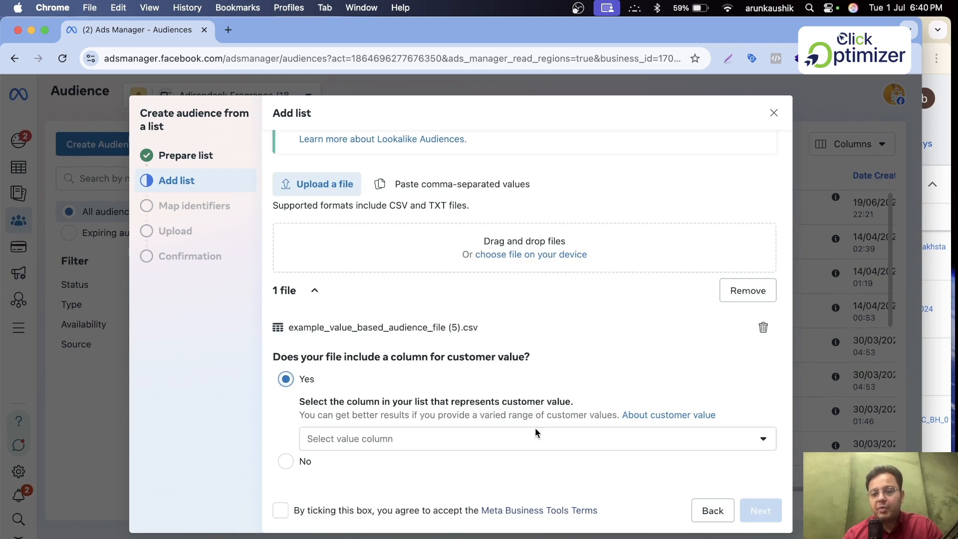
click(567, 443)
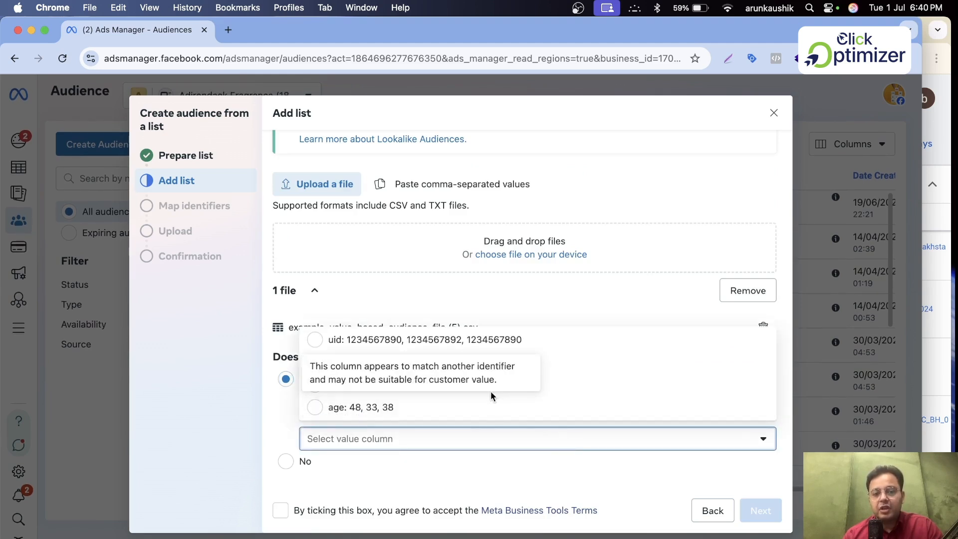
click(281, 397)
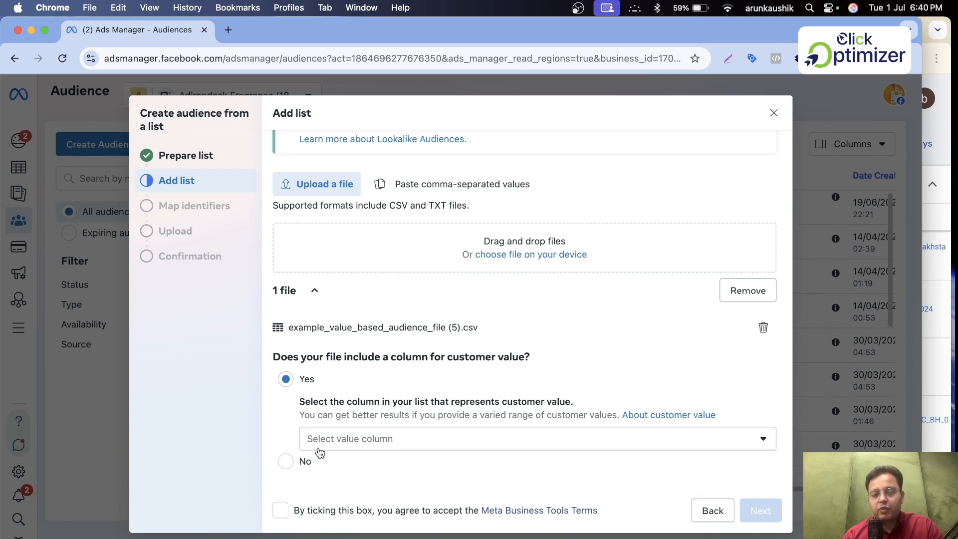
click(364, 441)
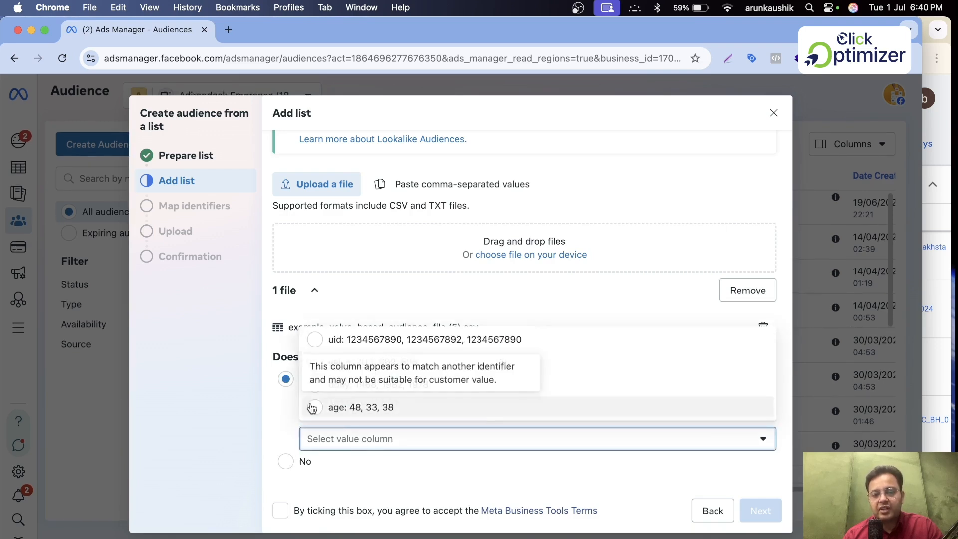
click(270, 415)
click(285, 461)
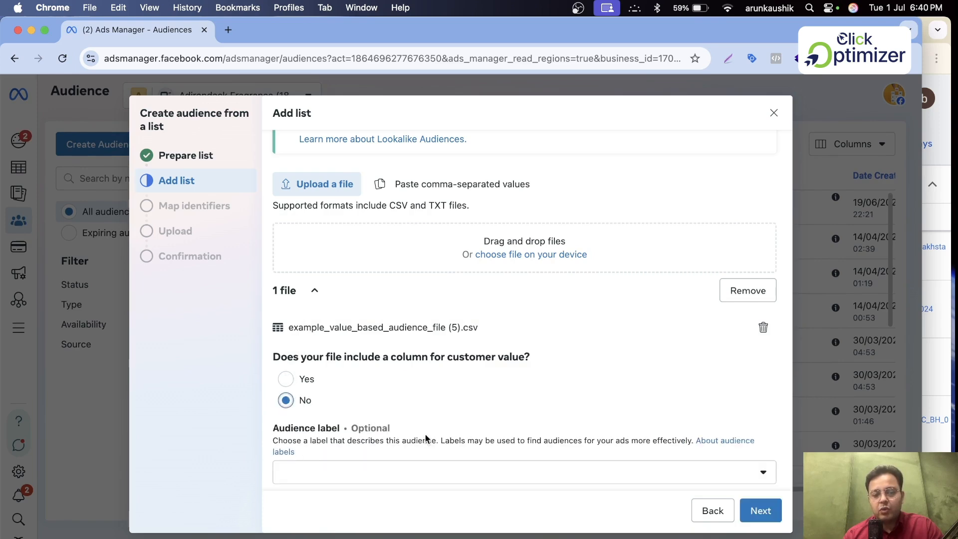
- Advance the audience creation to mapping the list's columns to identifiers
scroll(454, 436, down, 3)
scroll(454, 436, down, 1)
click(760, 510)
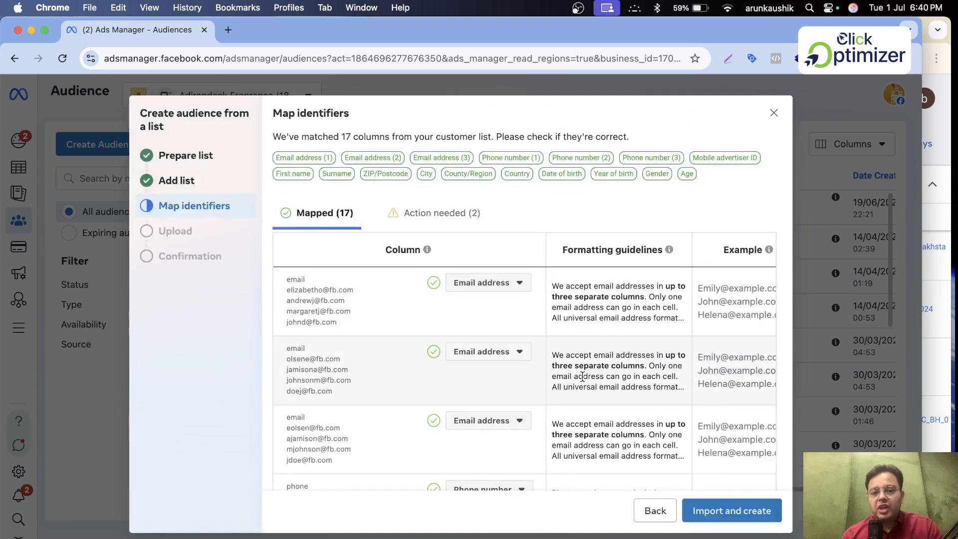
- Review the mapped columns of the customer list along with their formatting guidelines and examples
scroll(579, 359, down, 5)
scroll(466, 372, down, 8)
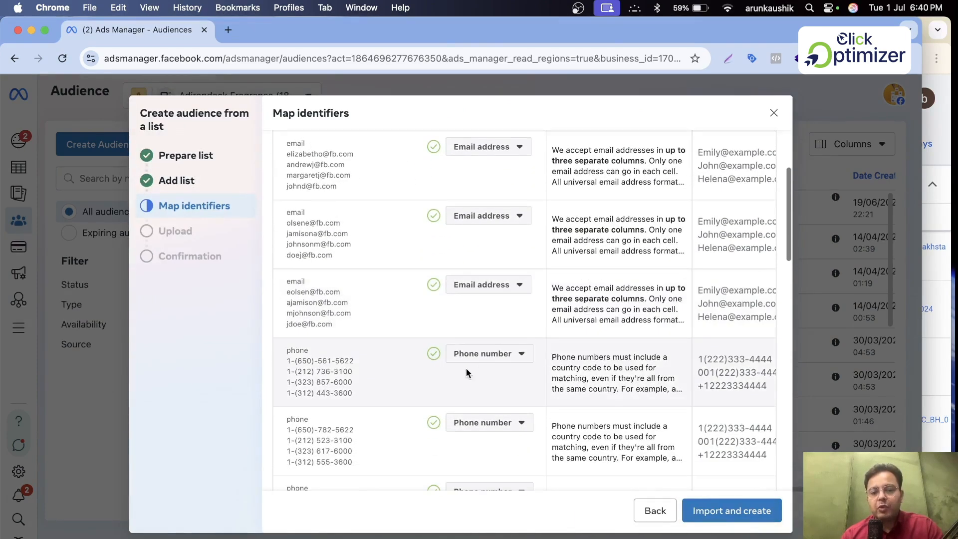
scroll(467, 372, down, 15)
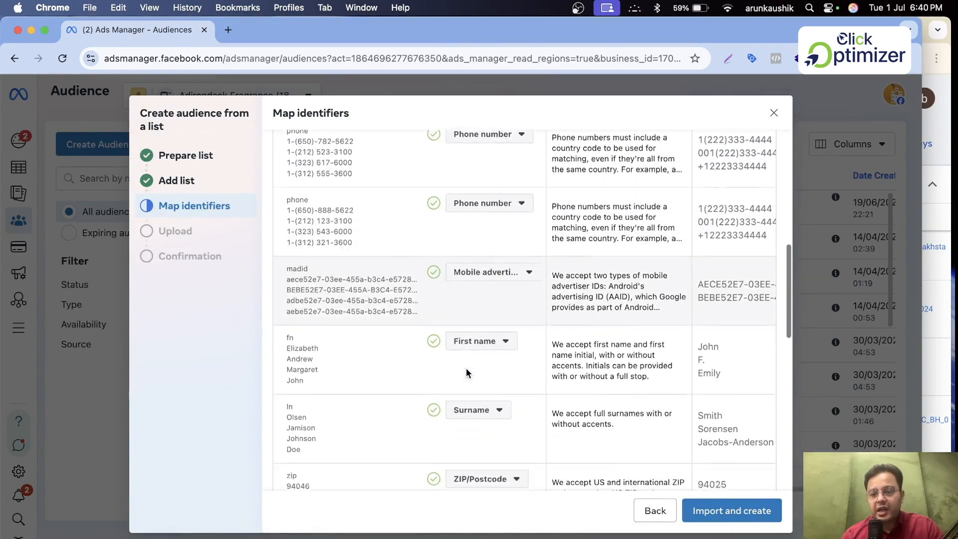
scroll(462, 391, down, 10)
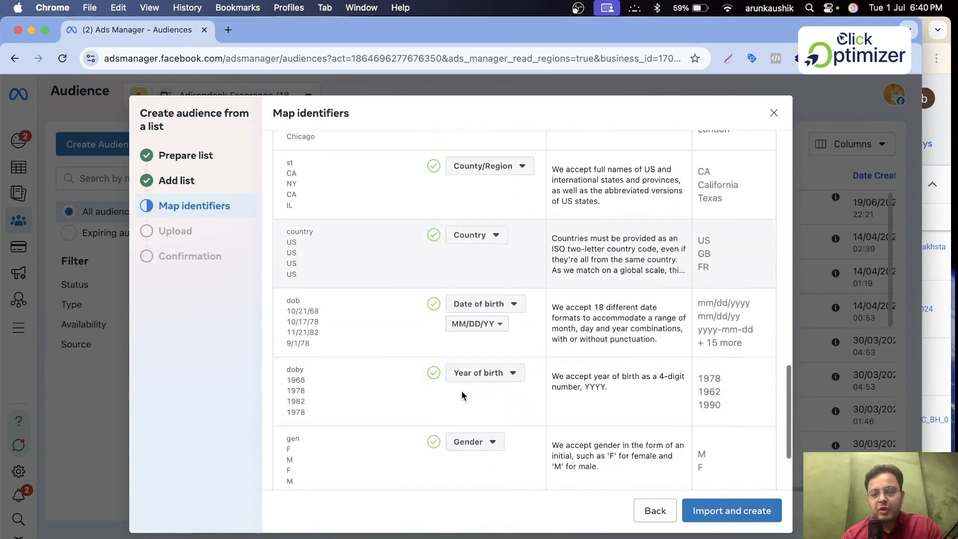
scroll(455, 310, up, 20)
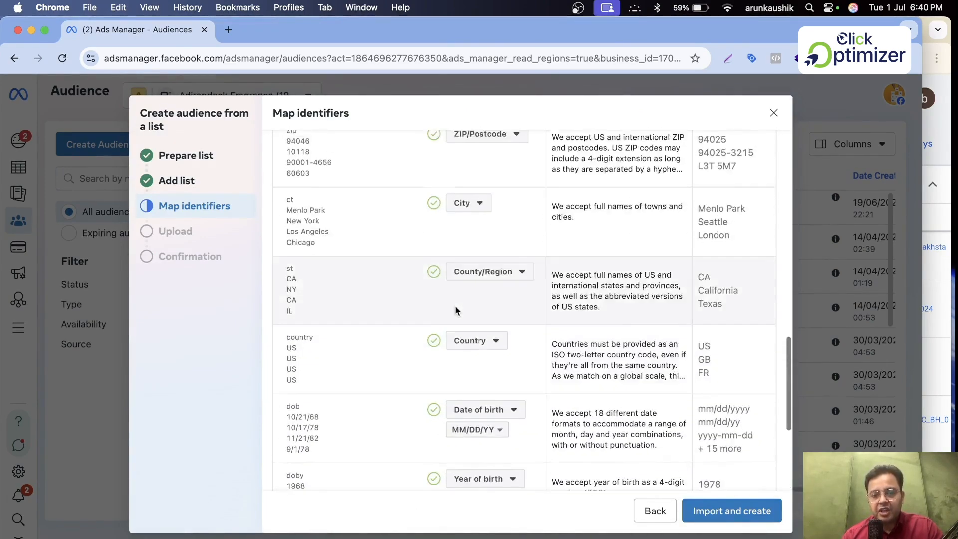
scroll(455, 310, up, 10)
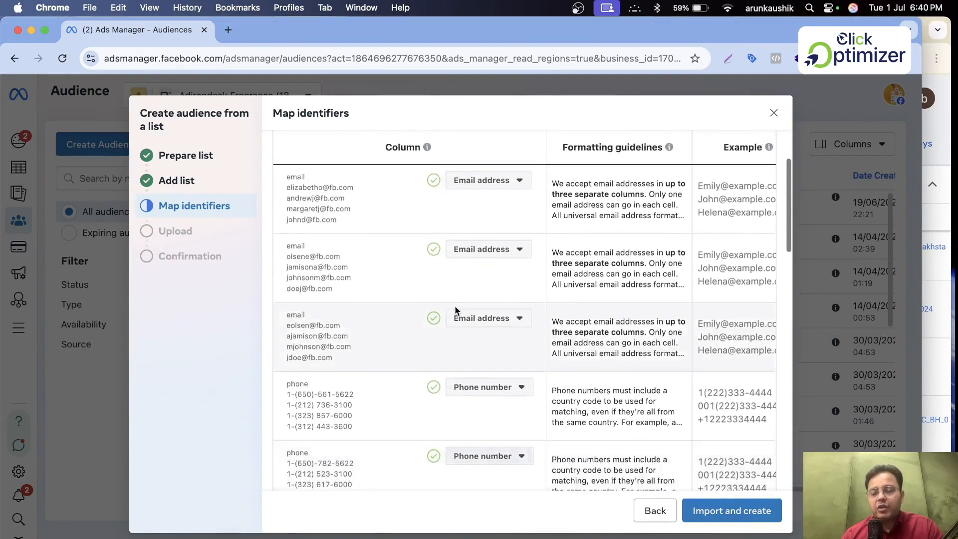
scroll(587, 341, right, 2)
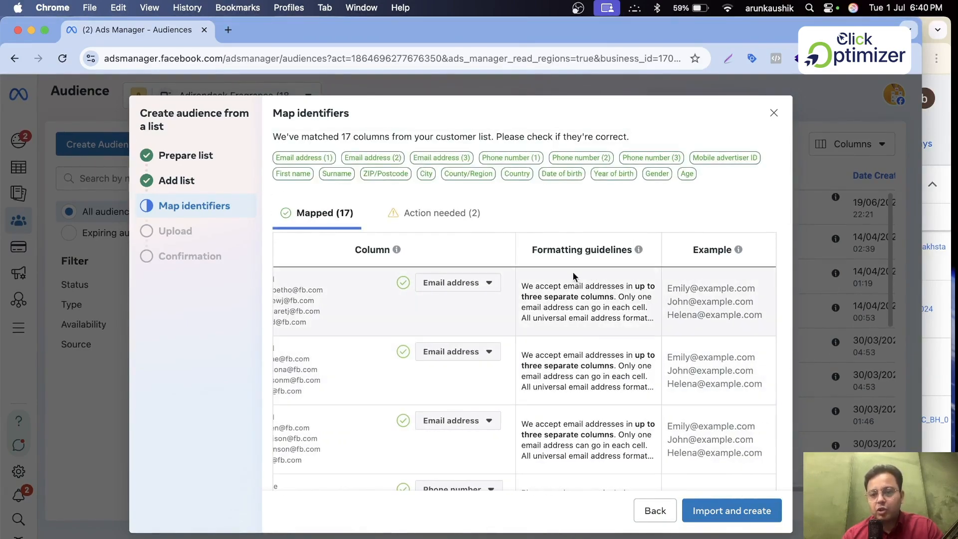
scroll(619, 375, down, 2)
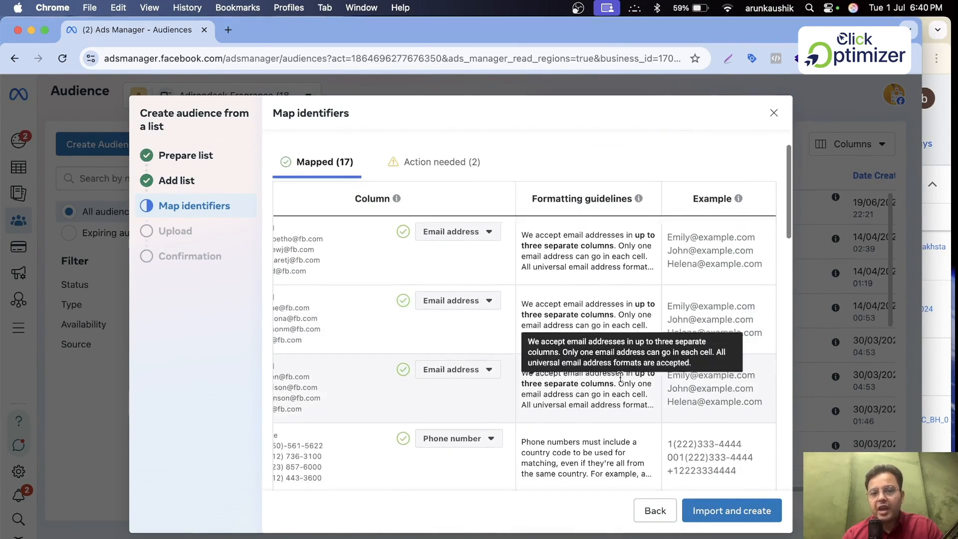
- Examine the uid and value columns that need action and the identifiers offered for the value column
click(450, 156)
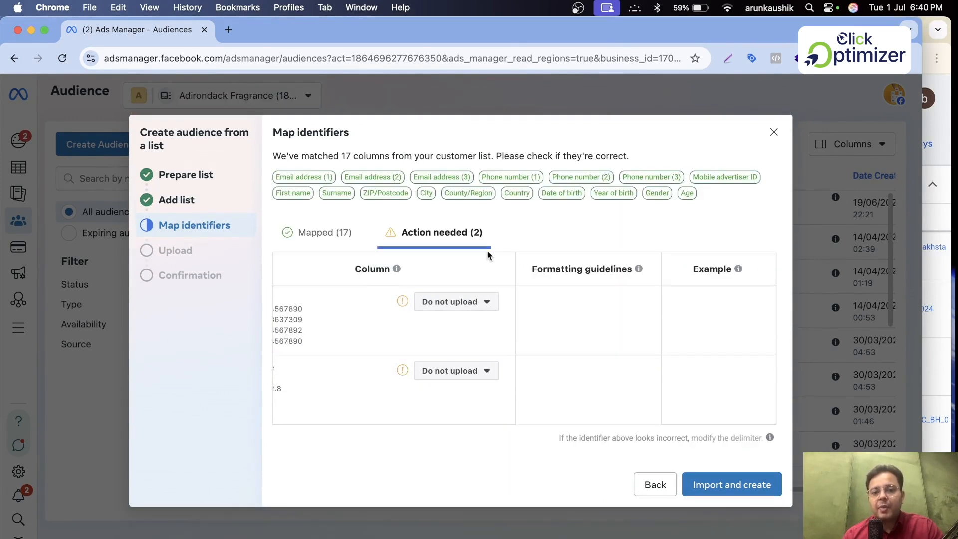
scroll(406, 329, left, 2)
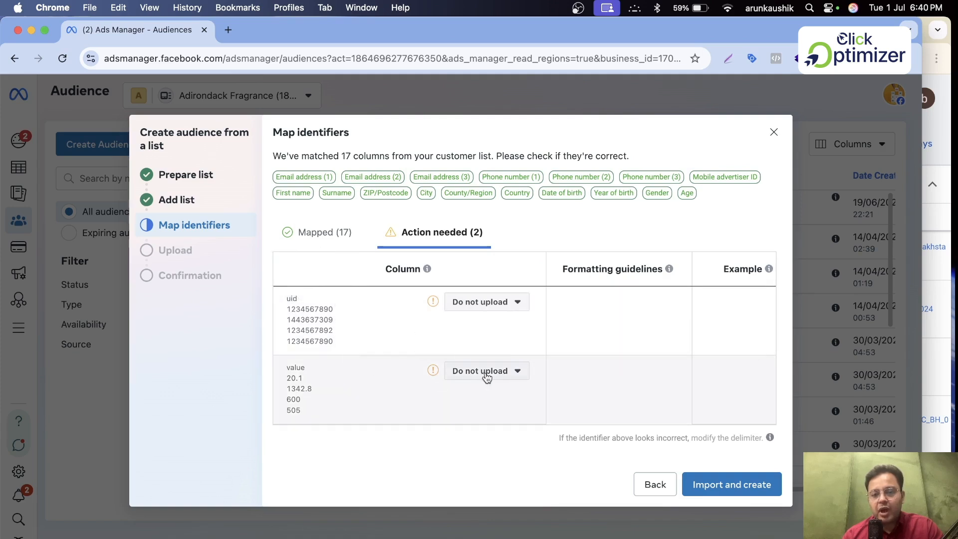
click(491, 373)
click(353, 385)
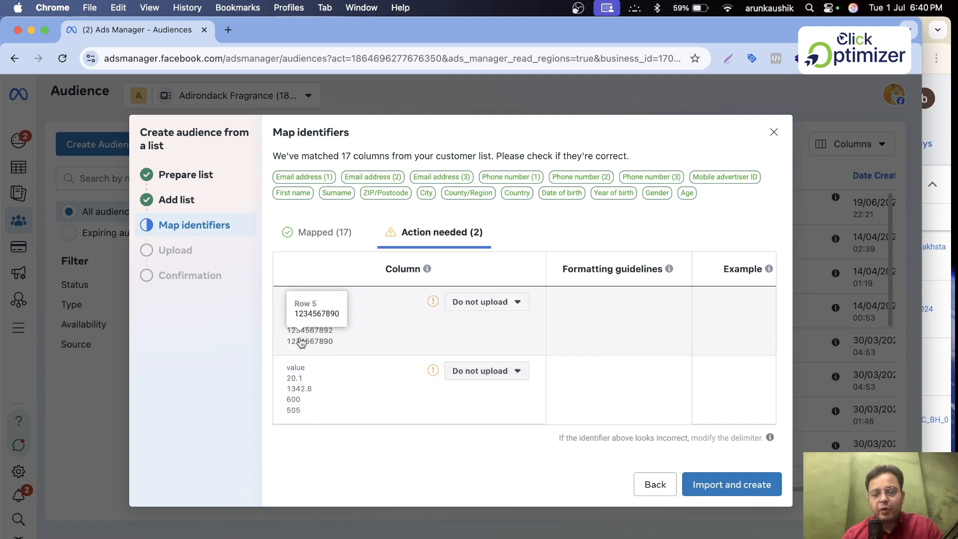
click(521, 371)
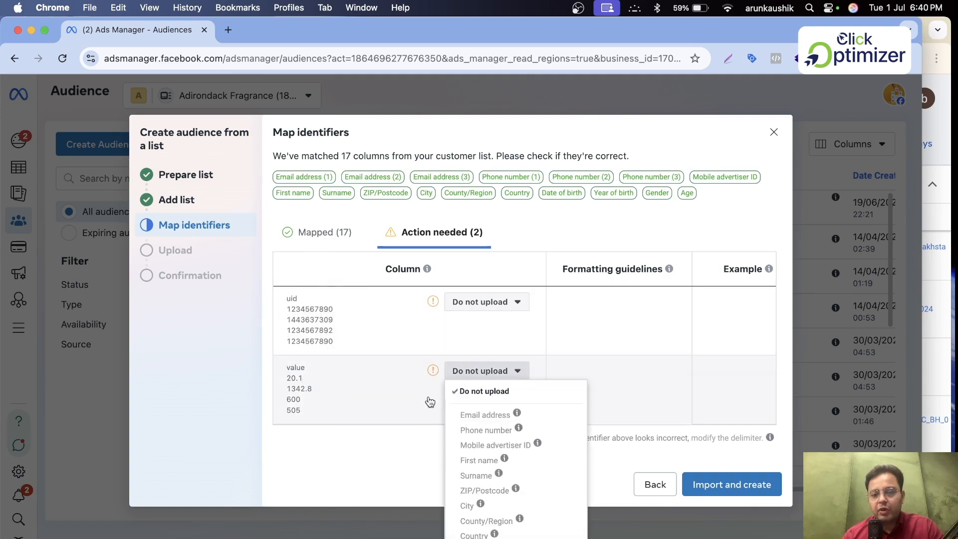
click(378, 400)
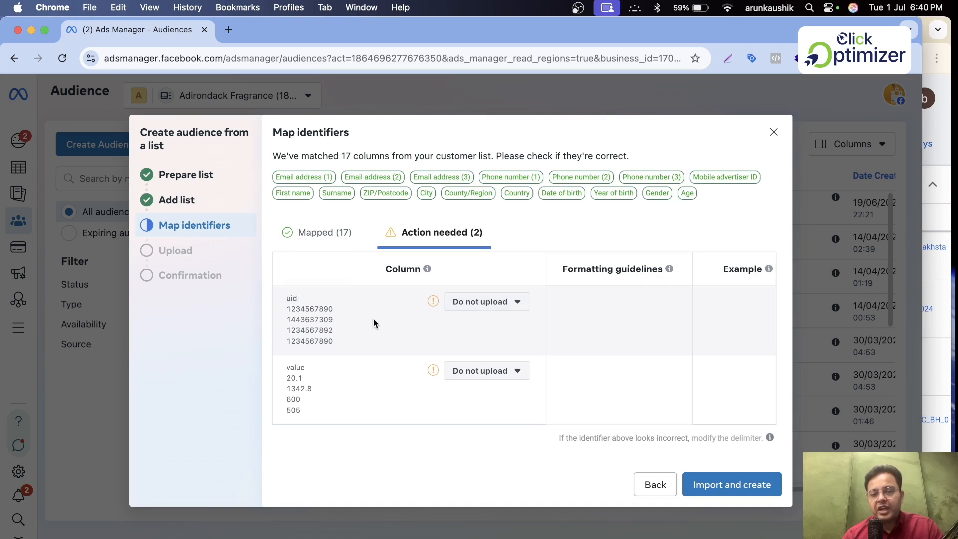
- Return to the mapped columns, then import the customer list and create the audience
click(327, 240)
scroll(709, 453, down, 3)
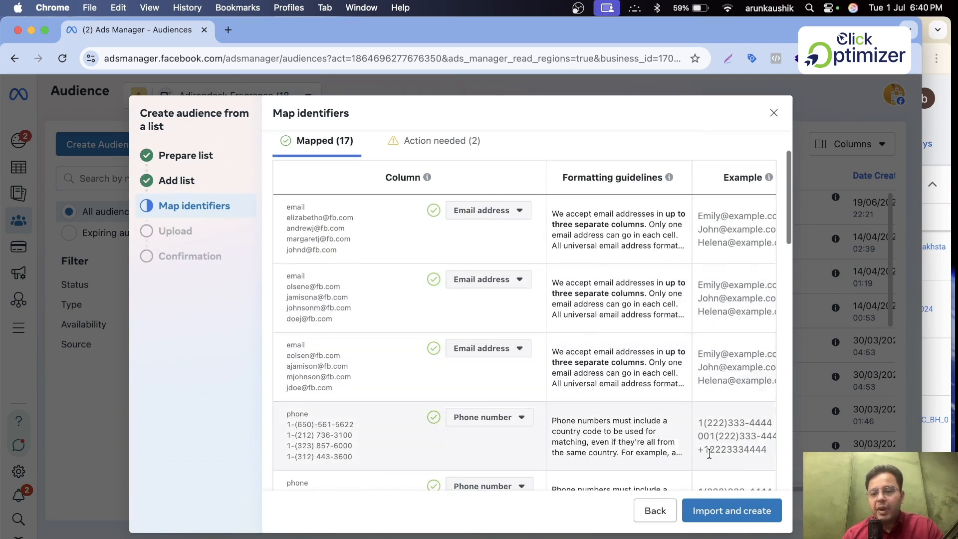
click(726, 512)
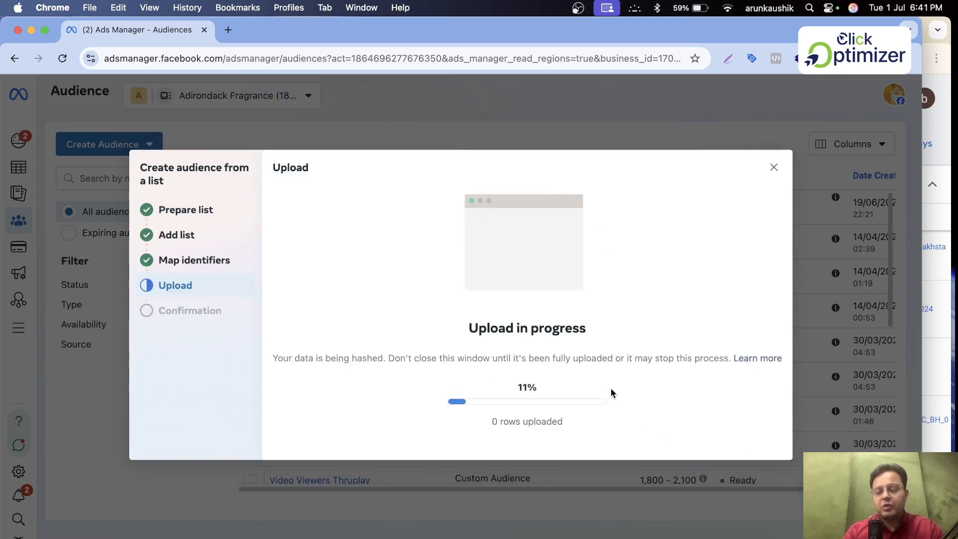
scroll(613, 394, down, 2)
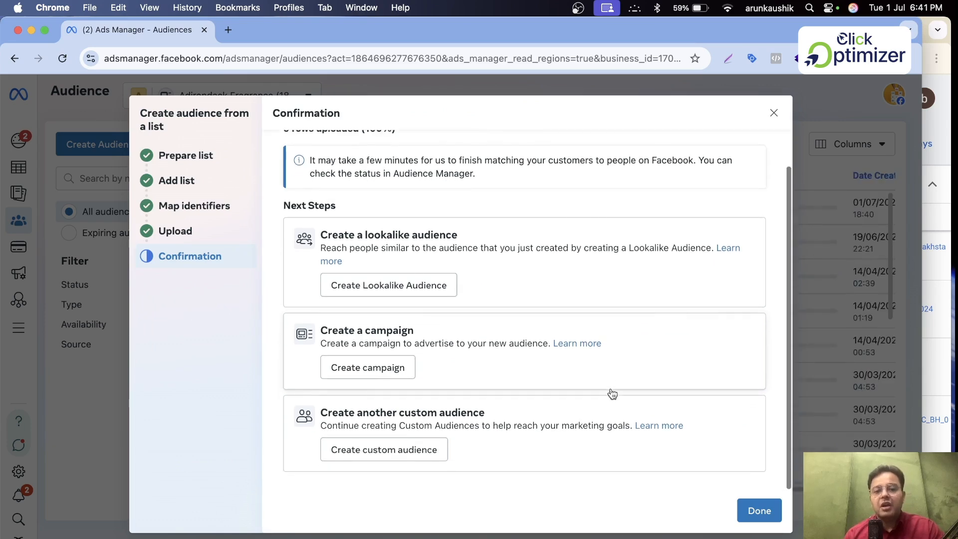
click(402, 292)
click(306, 186)
key(BackSpace)
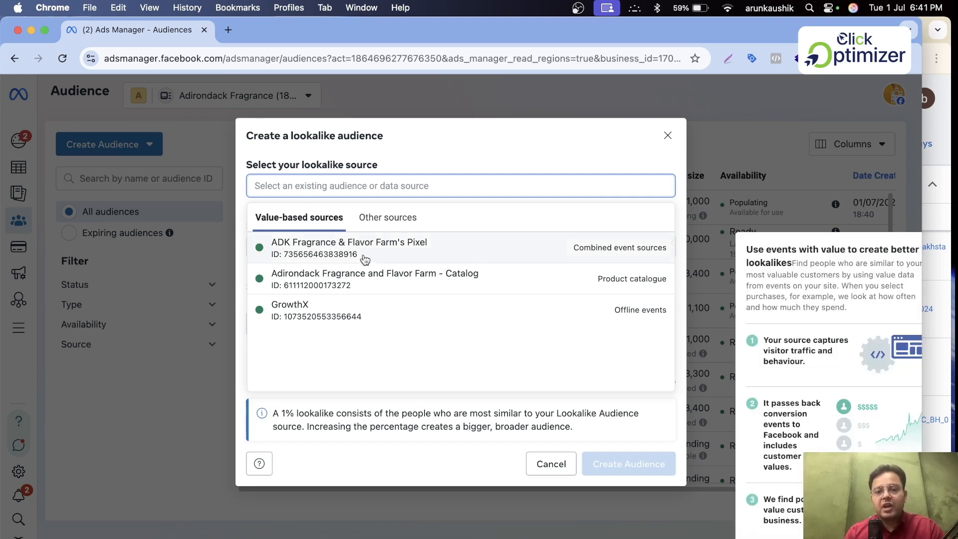
click(349, 243)
- Look over the lookalike's event settings and select Website as the event source
scroll(428, 332, down, 1)
scroll(430, 334, down, 1)
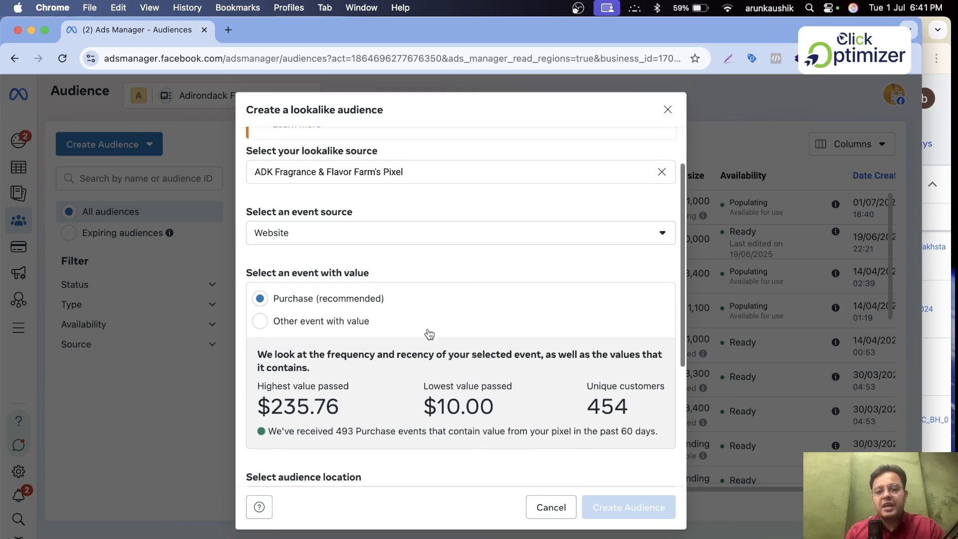
scroll(430, 334, up, 2)
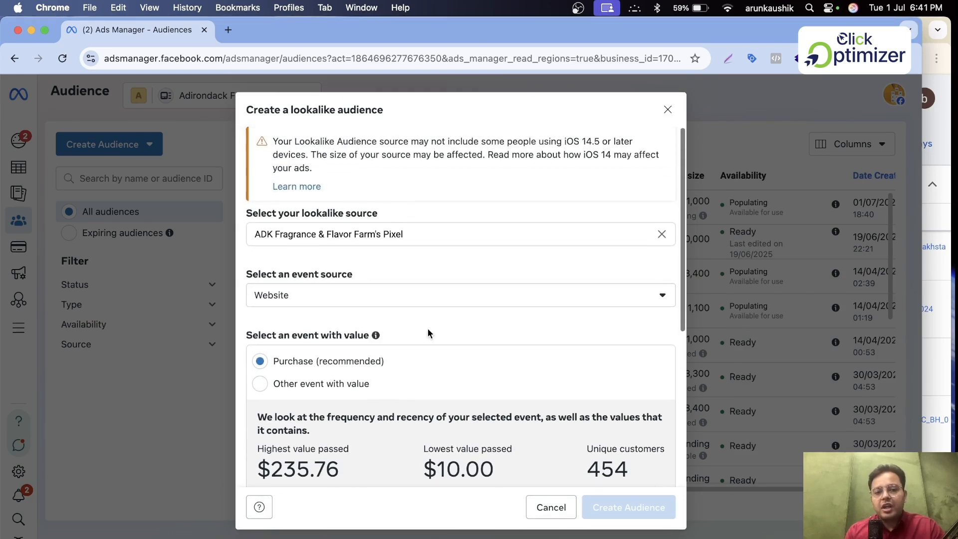
click(408, 300)
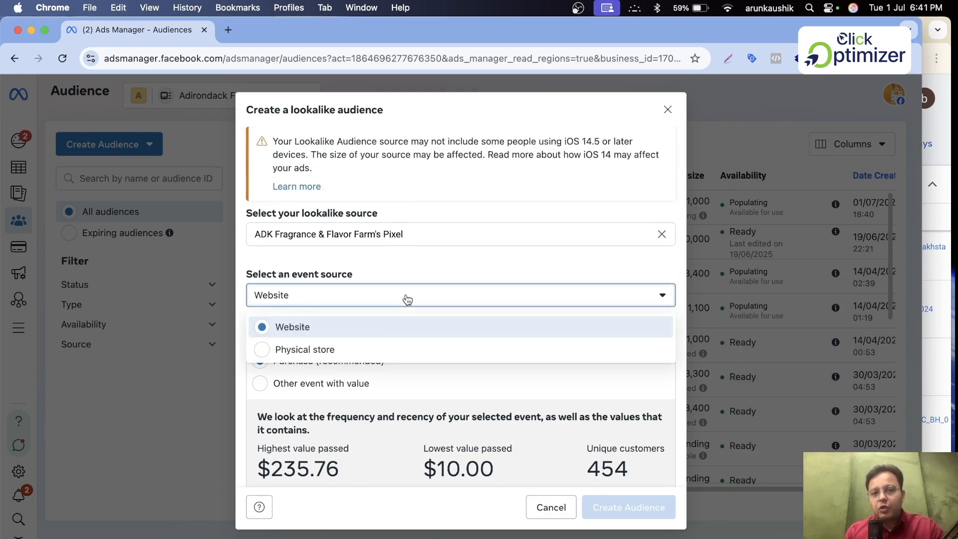
click(316, 327)
- Set the lookalike audience location to United States
scroll(418, 337, down, 5)
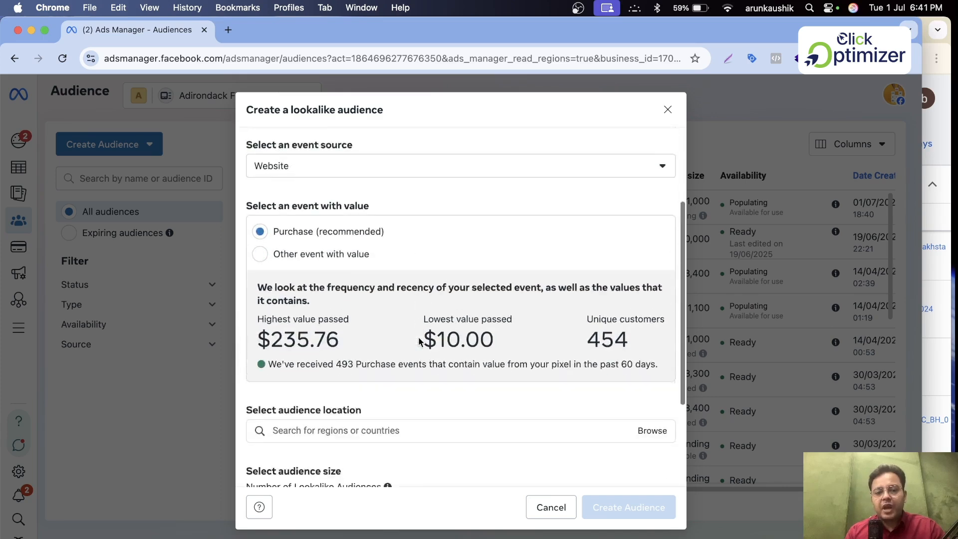
scroll(421, 368, down, 2)
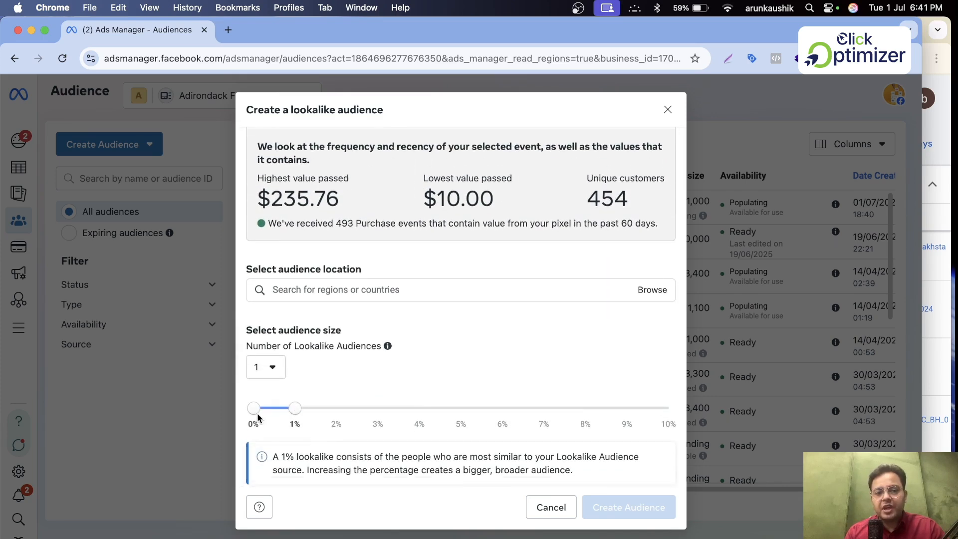
click(363, 291)
text(Usa)
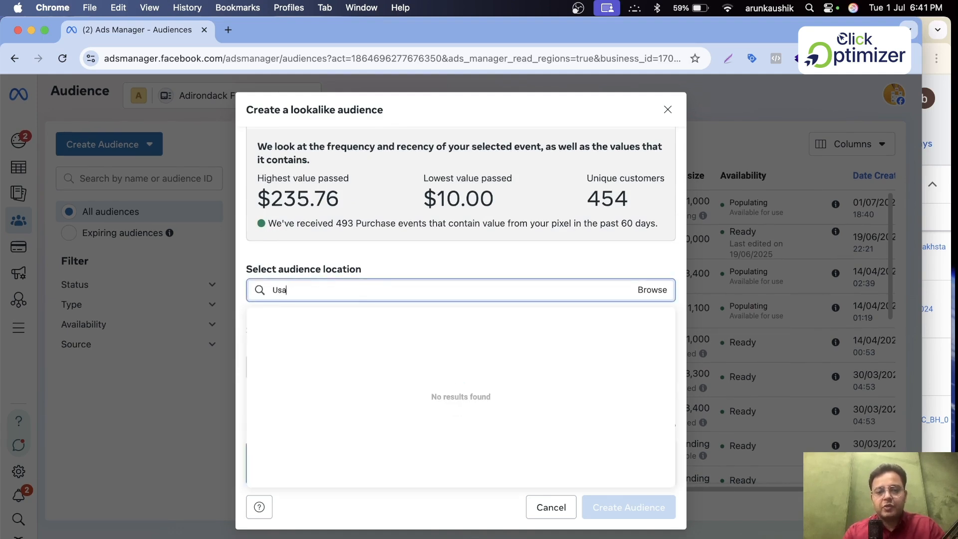
key(BackSpace)
key(BackSpace)
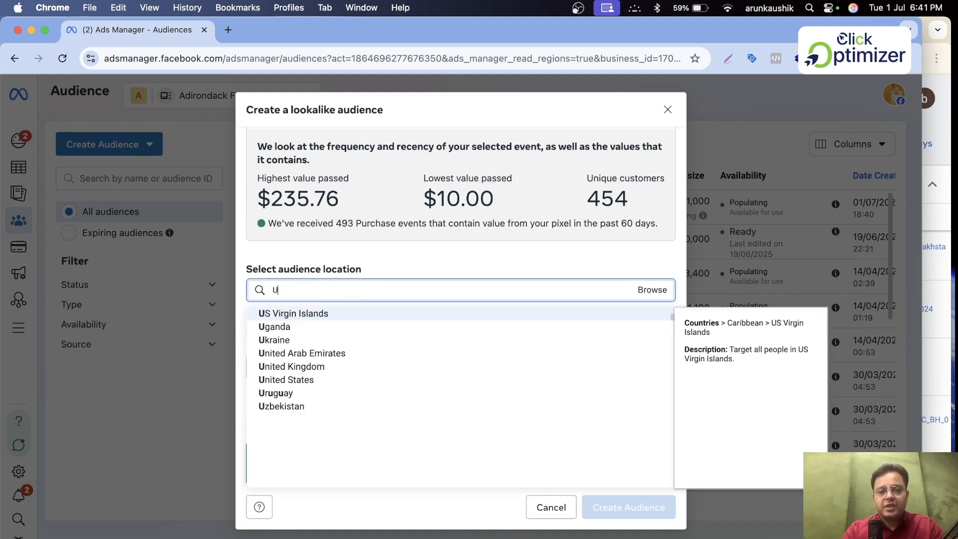
text(unite)
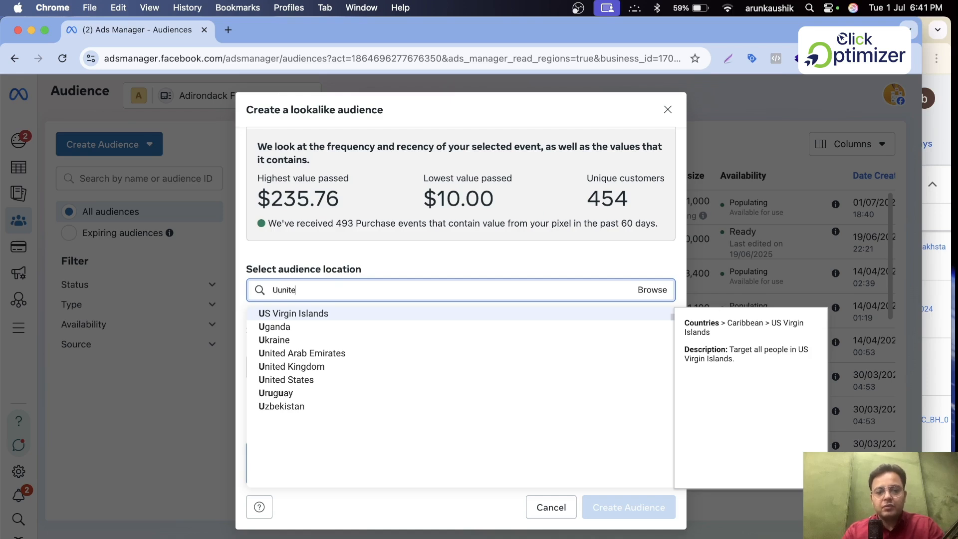
key(BackSpace)
key(BackSpace)
key(BackSpace)
key(BackSpace)
key(BackSpace)
key(BackSpace)
key(BackSpace)
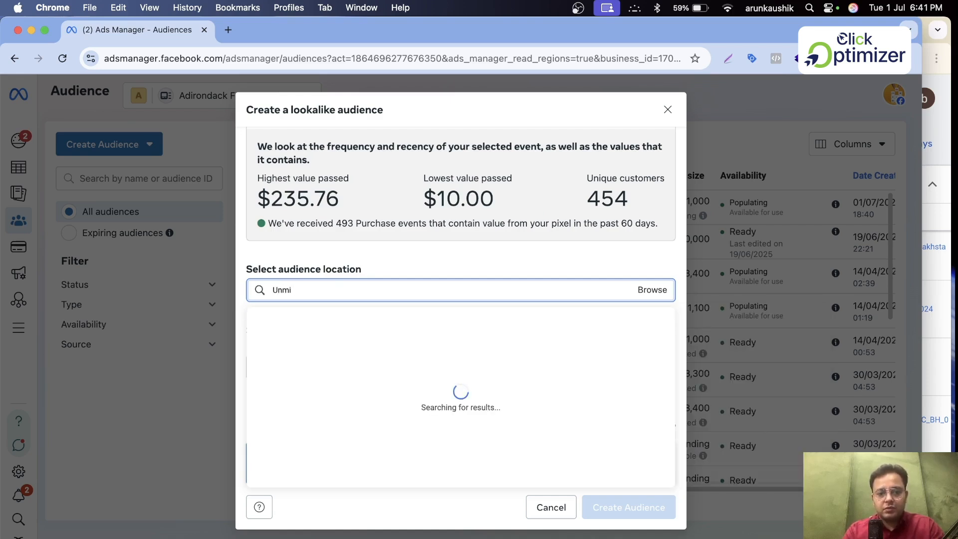
text(d)
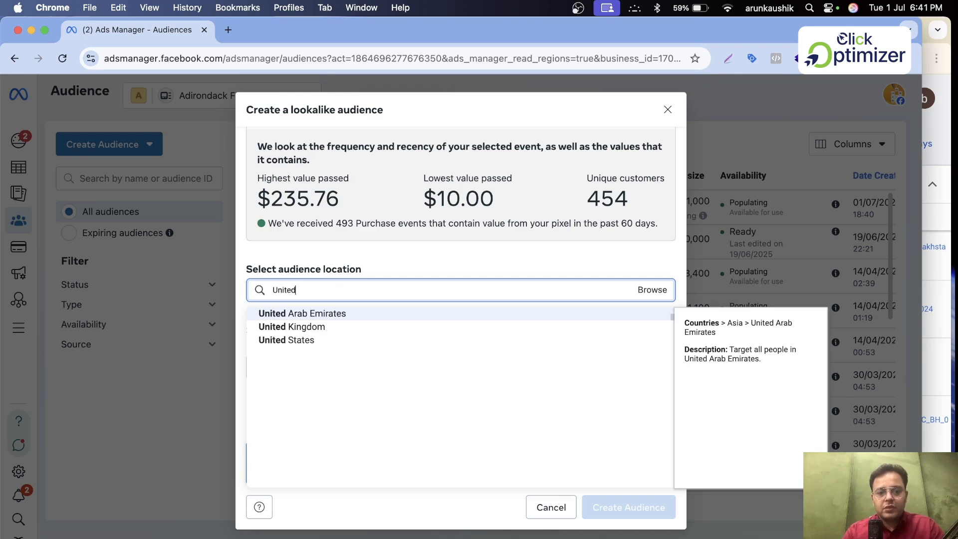
click(315, 341)
- Set the number of lookalike audiences to 4, then cancel the lookalike creation
scroll(487, 402, down, 1)
scroll(484, 401, down, 2)
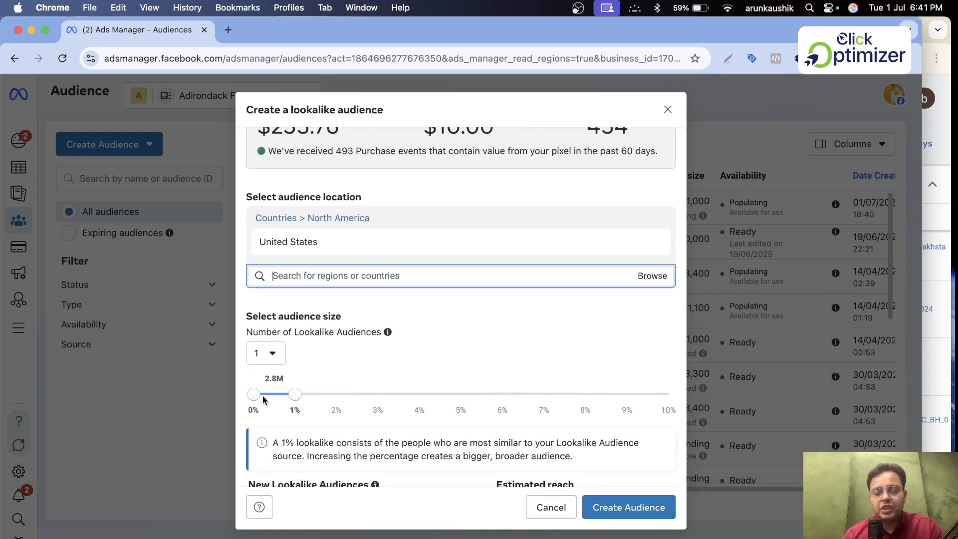
click(331, 392)
click(269, 355)
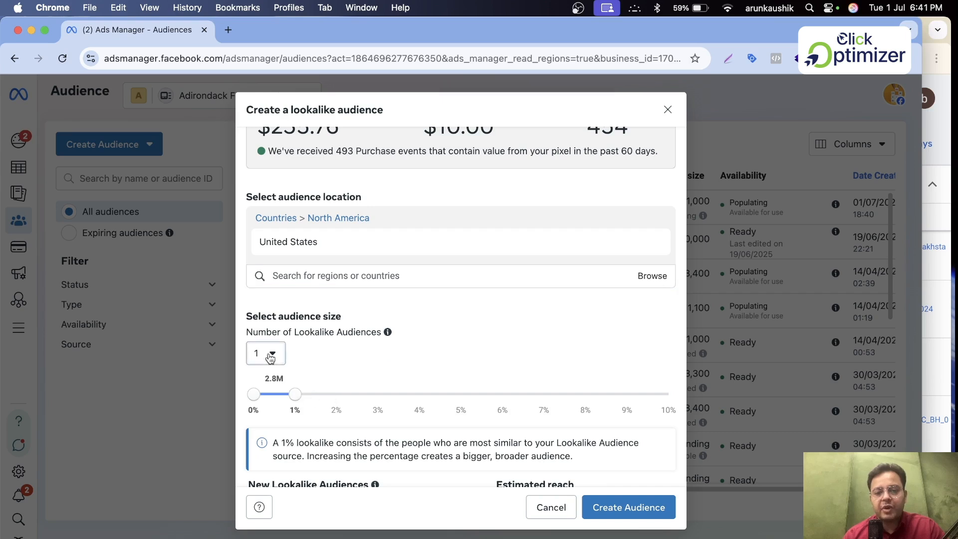
click(278, 452)
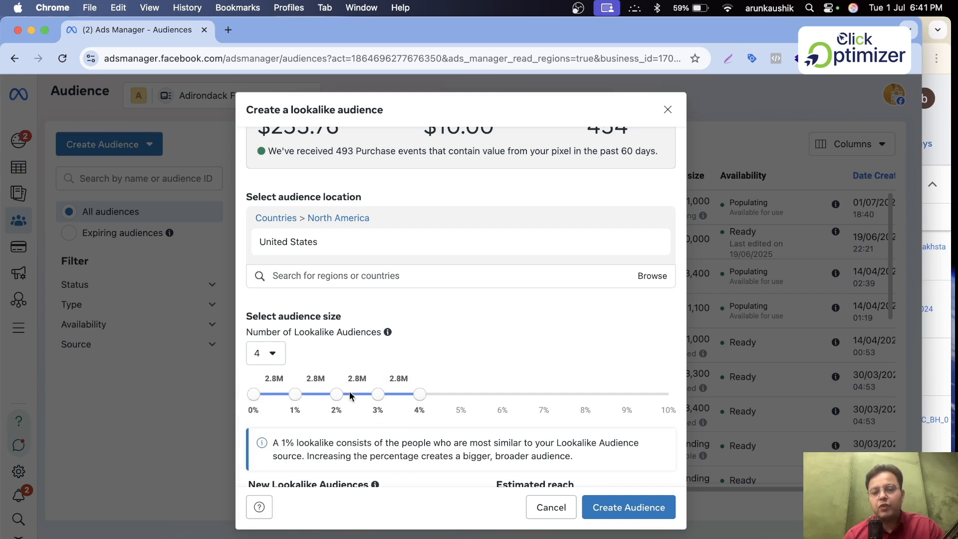
click(544, 506)
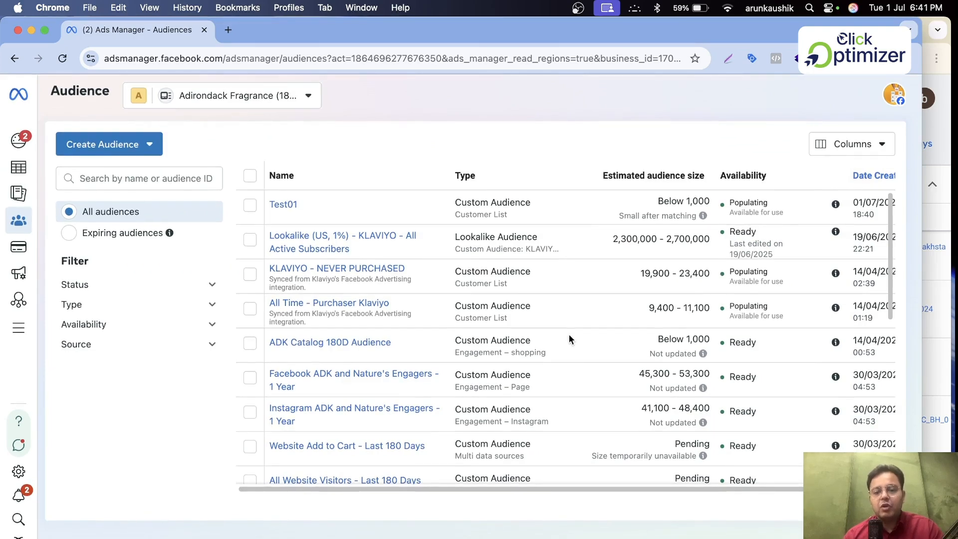
- Select the Test01 customer list audience, dismissing the update tip, and view its additional actions, including Create Lookalike
scroll(627, 221, right, 2)
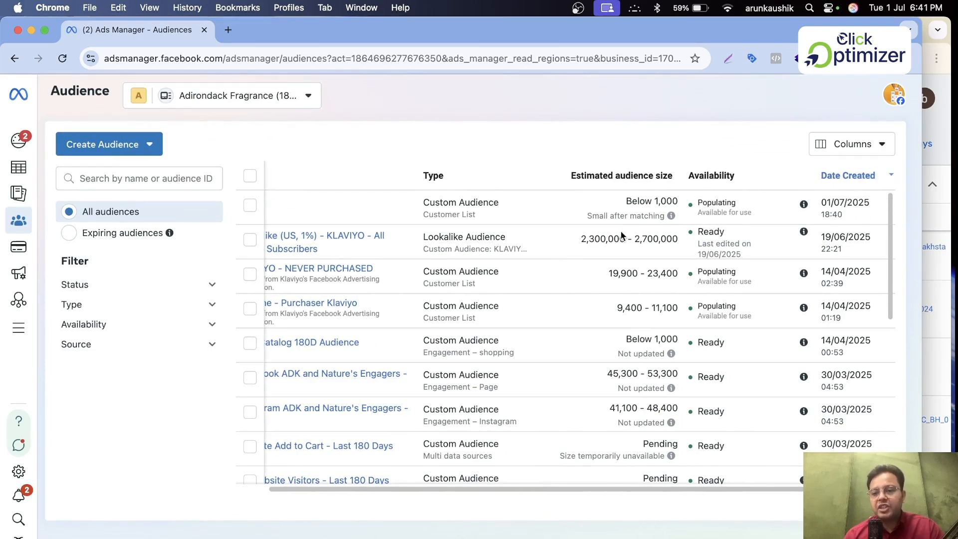
scroll(624, 228, left, 2)
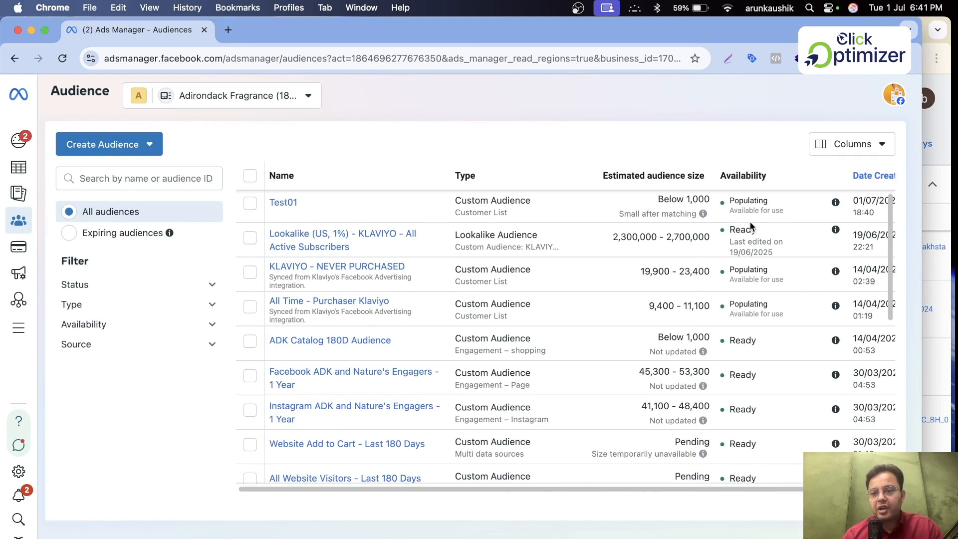
scroll(420, 231, up, 1)
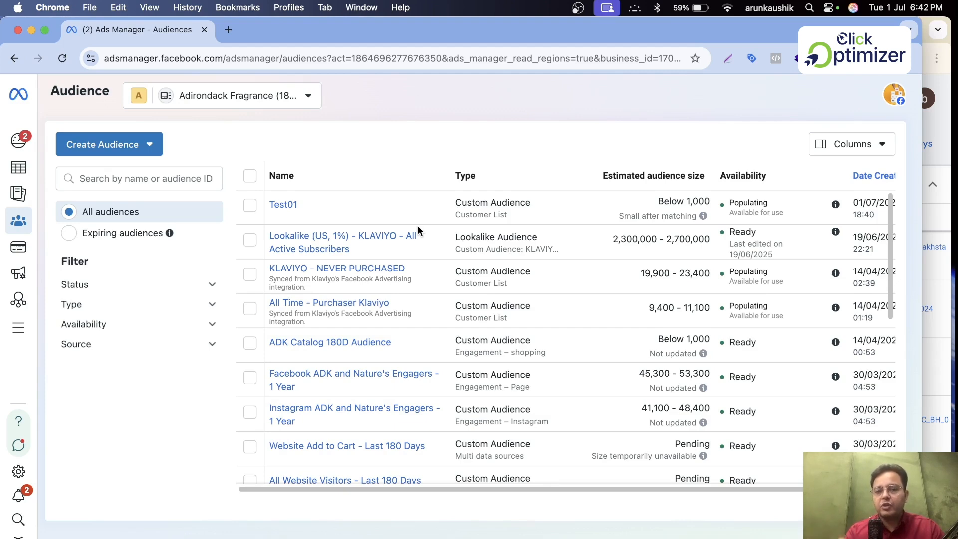
click(250, 205)
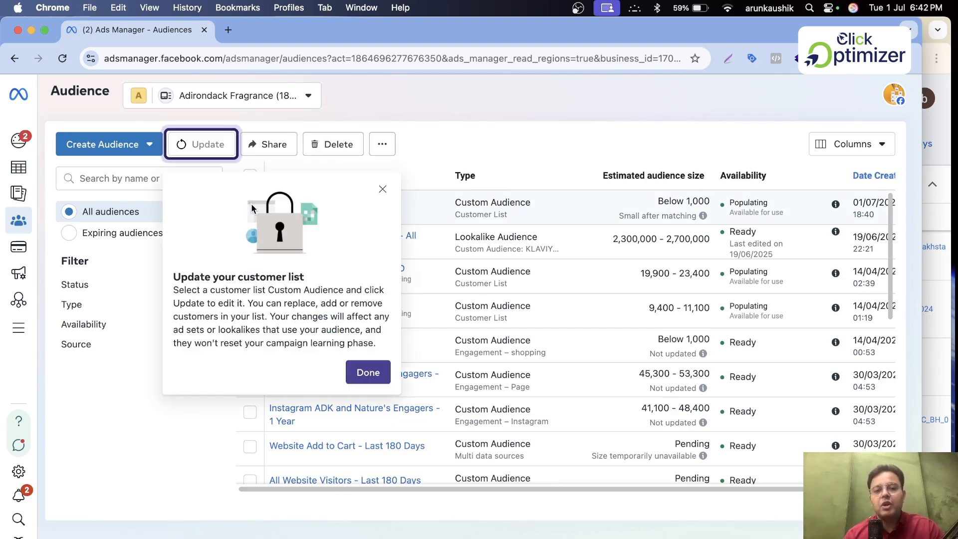
click(384, 191)
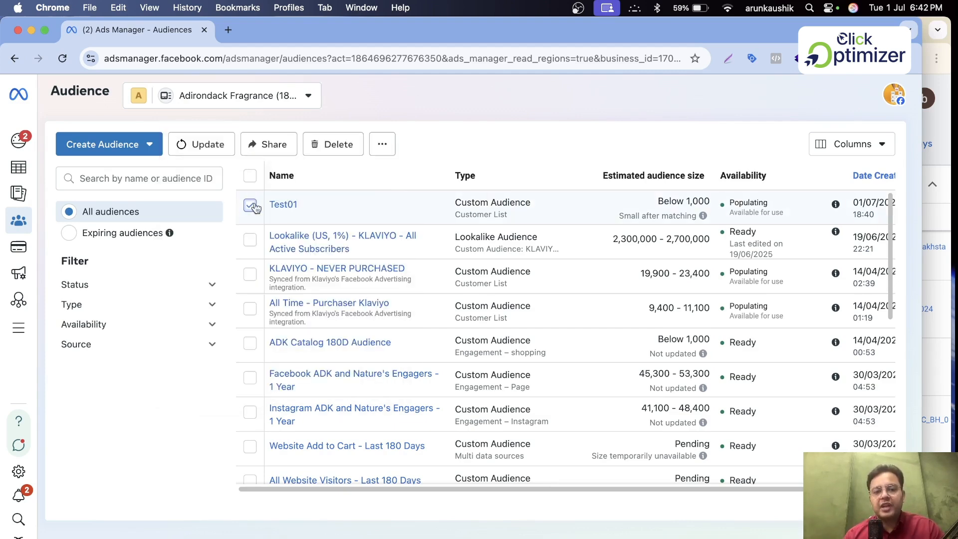
click(380, 149)
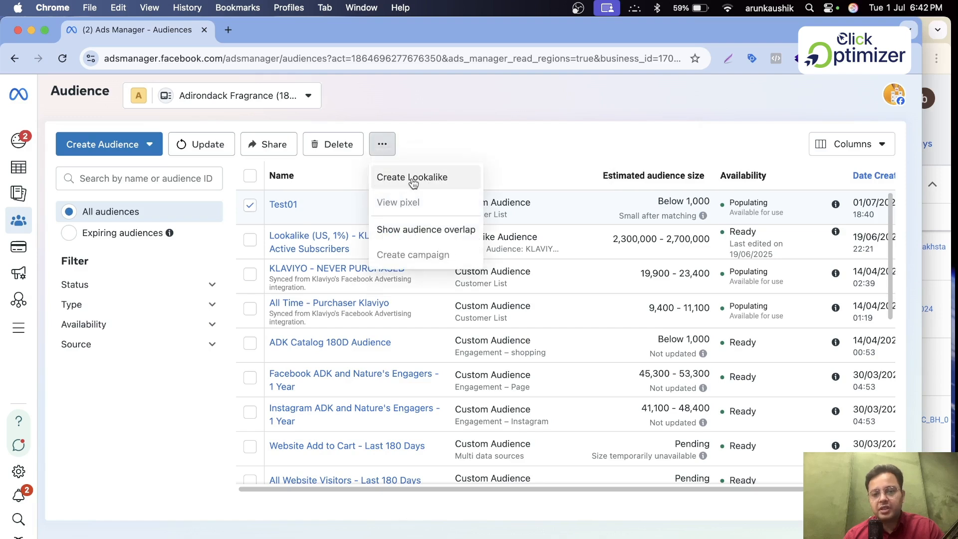
click(446, 134)
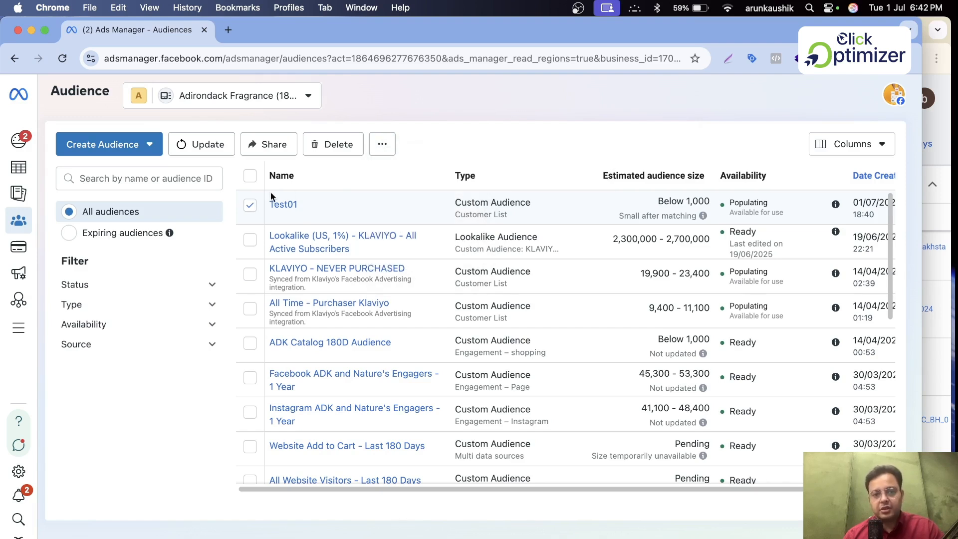
click(250, 208)
click(250, 208)
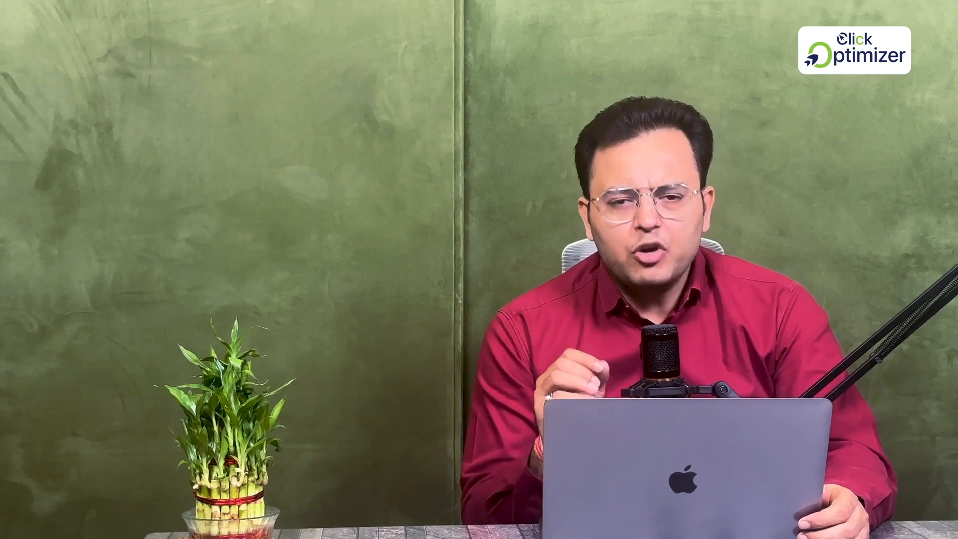